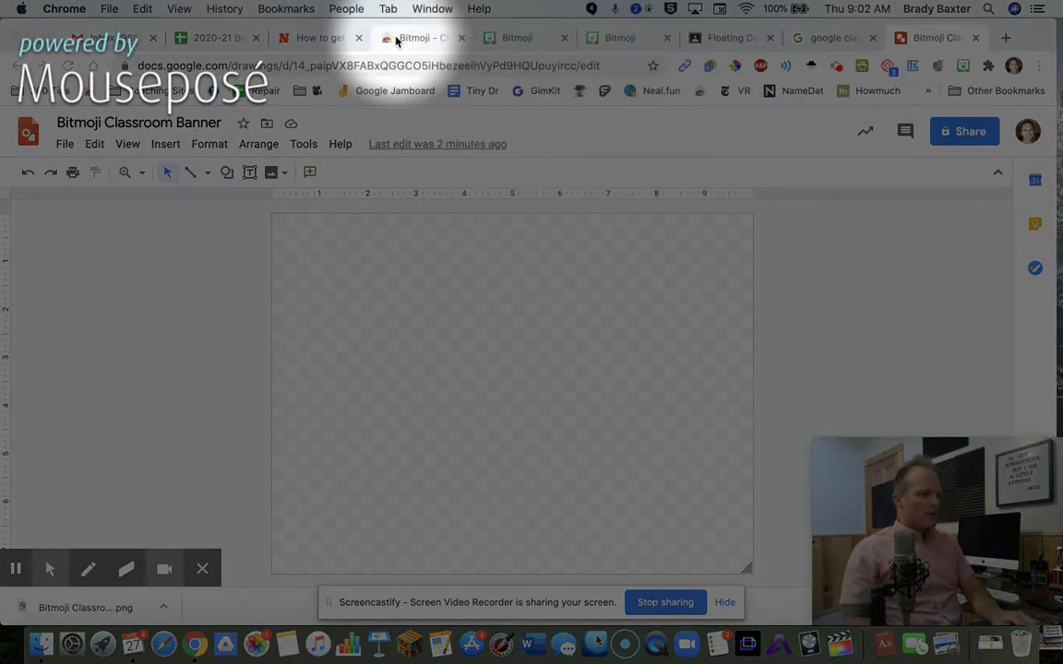
# - Leave the blank banner drawing for the Bitmoji extension's Chrome Web Store page
pyautogui.click(417, 37)
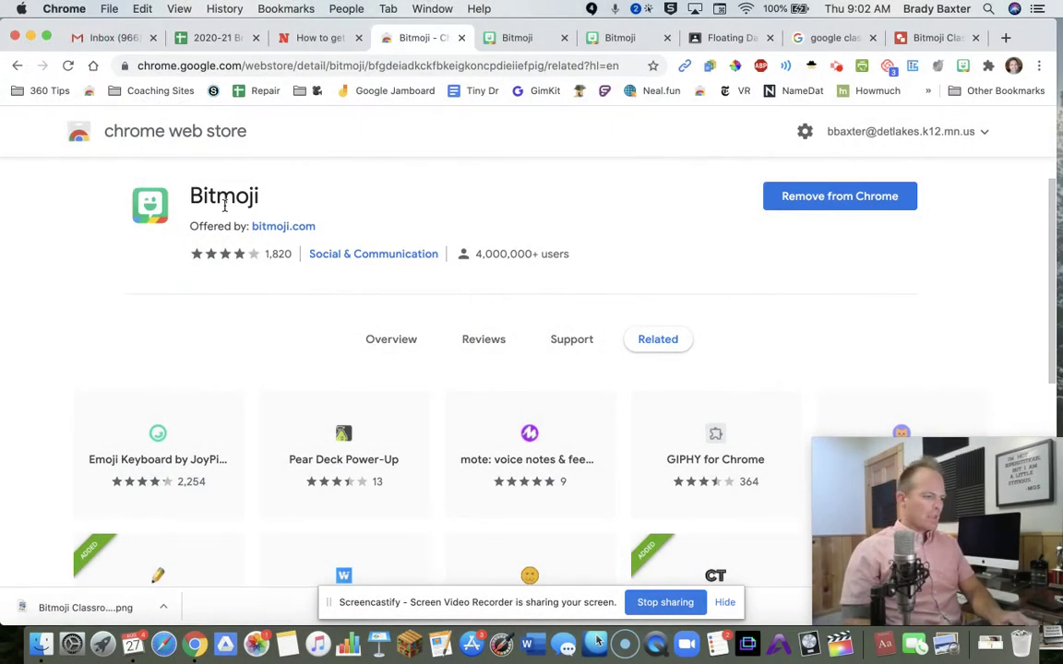
# - Confirm the Bitmoji extension is installed, then go to the Bitmoji login page
pyautogui.press('alt+super+m')
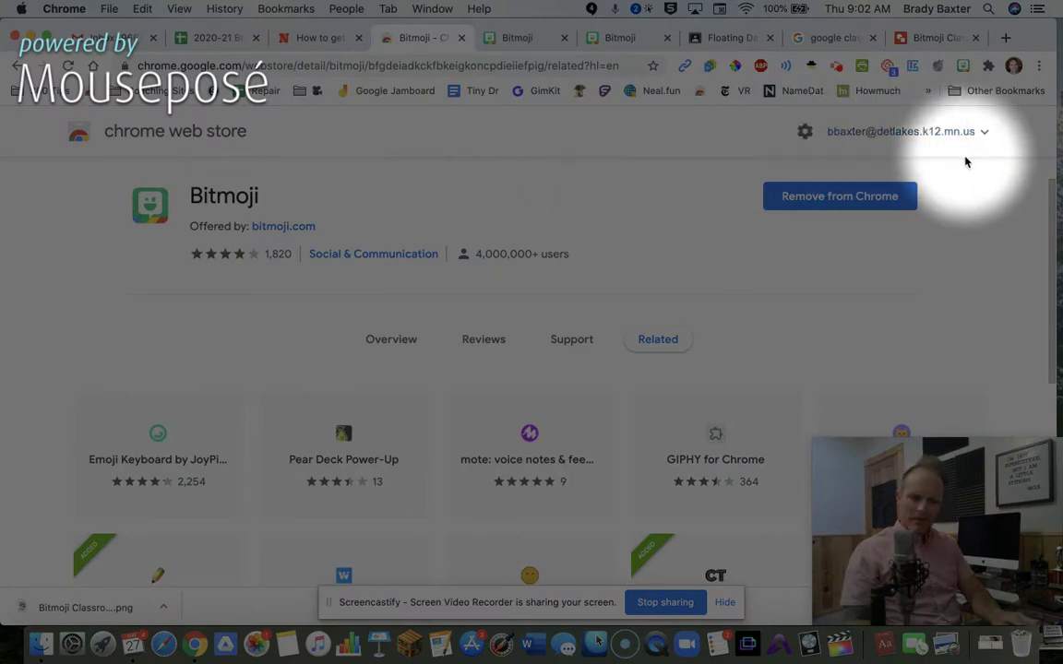
pyautogui.press('alt+super+m')
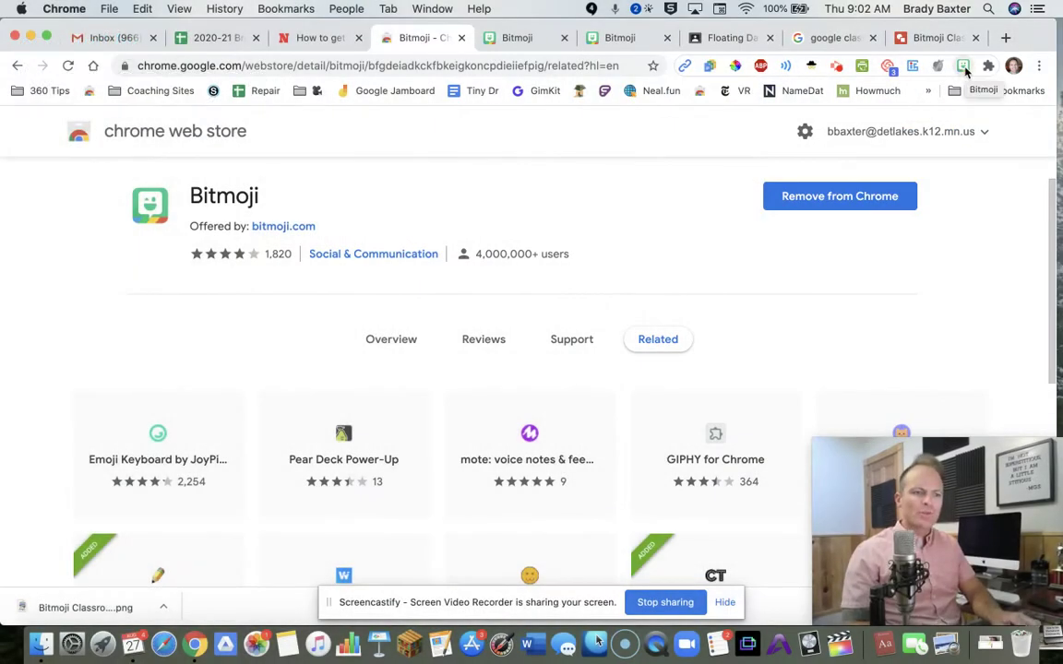
pyautogui.press('alt+super+m')
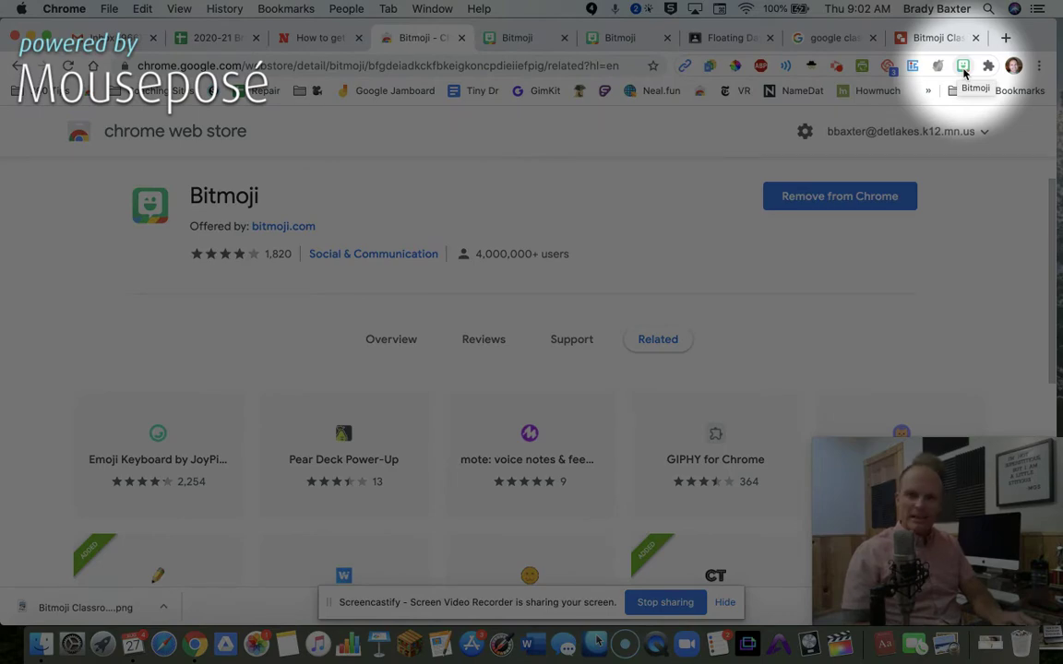
pyautogui.press('alt+super+m')
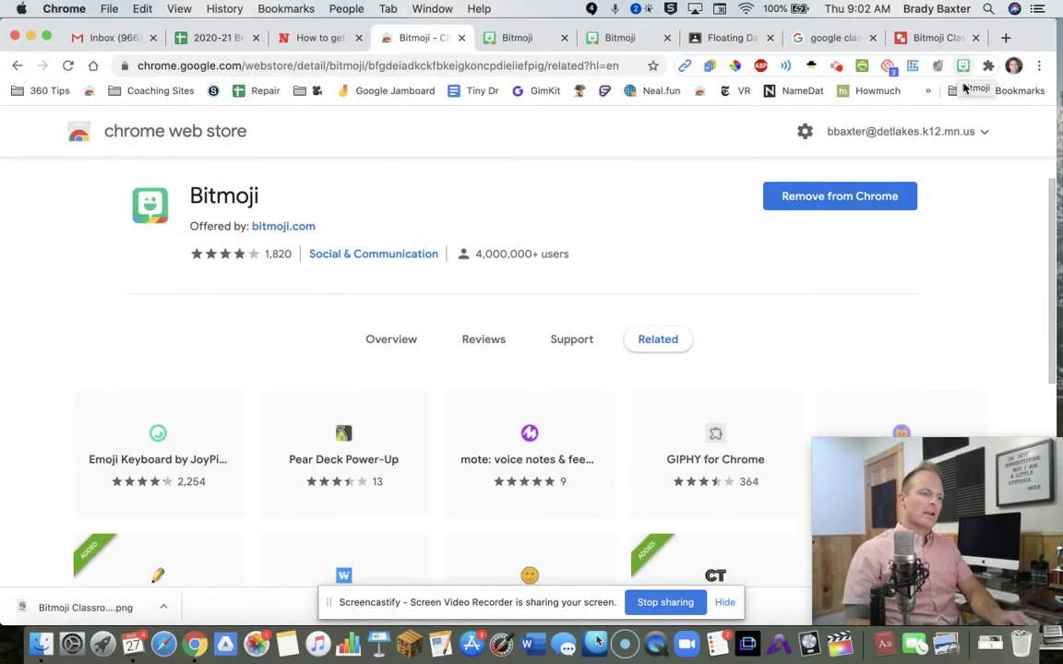
pyautogui.click(503, 42)
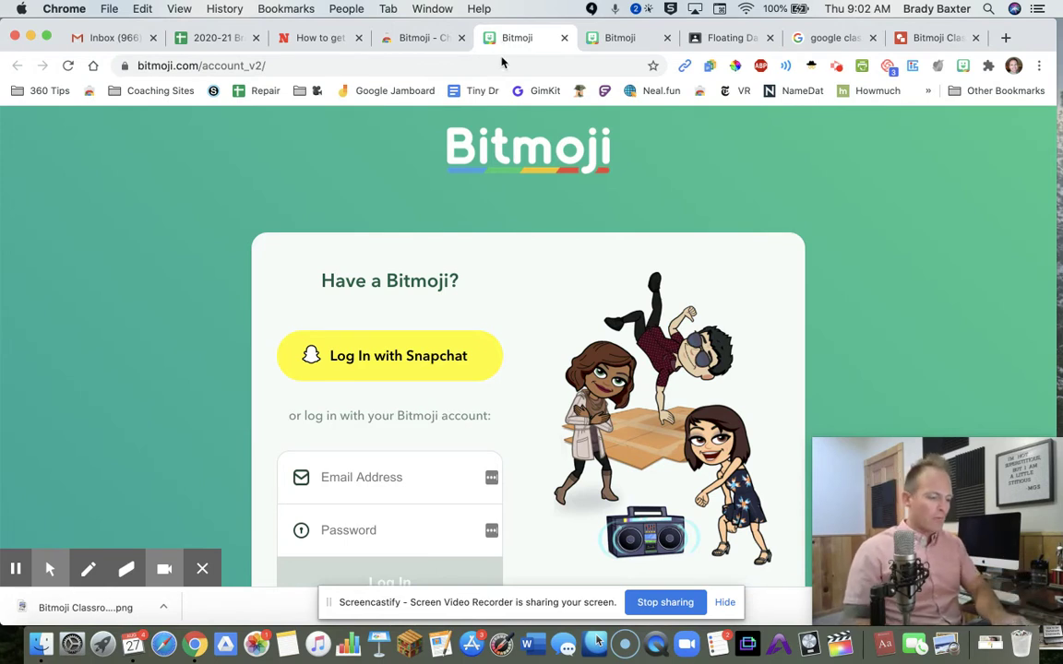
# - Open the Bitmoji sticker picker from the signed-in Bitmoji page
pyautogui.scroll(-3, 462, 256)
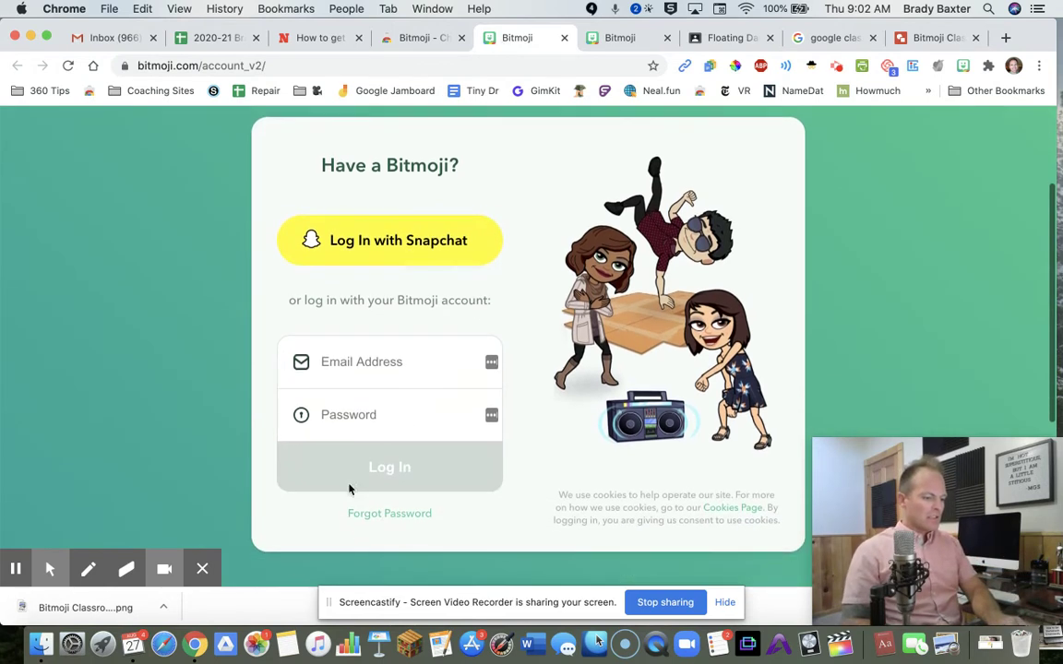
pyautogui.click(613, 39)
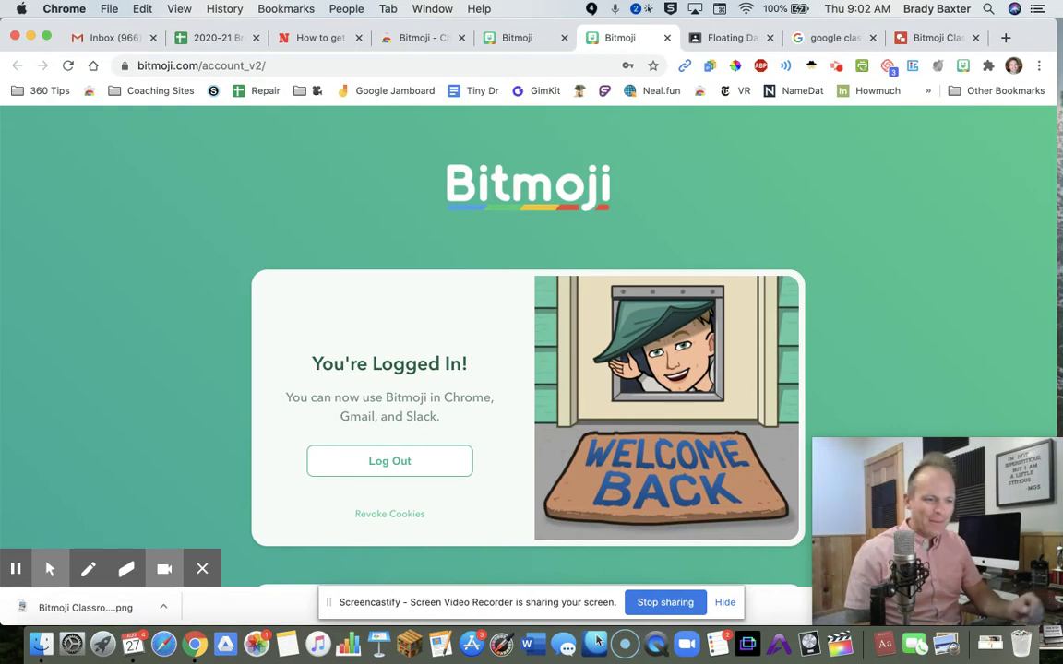
pyautogui.press('ctrl+alt+super+m')
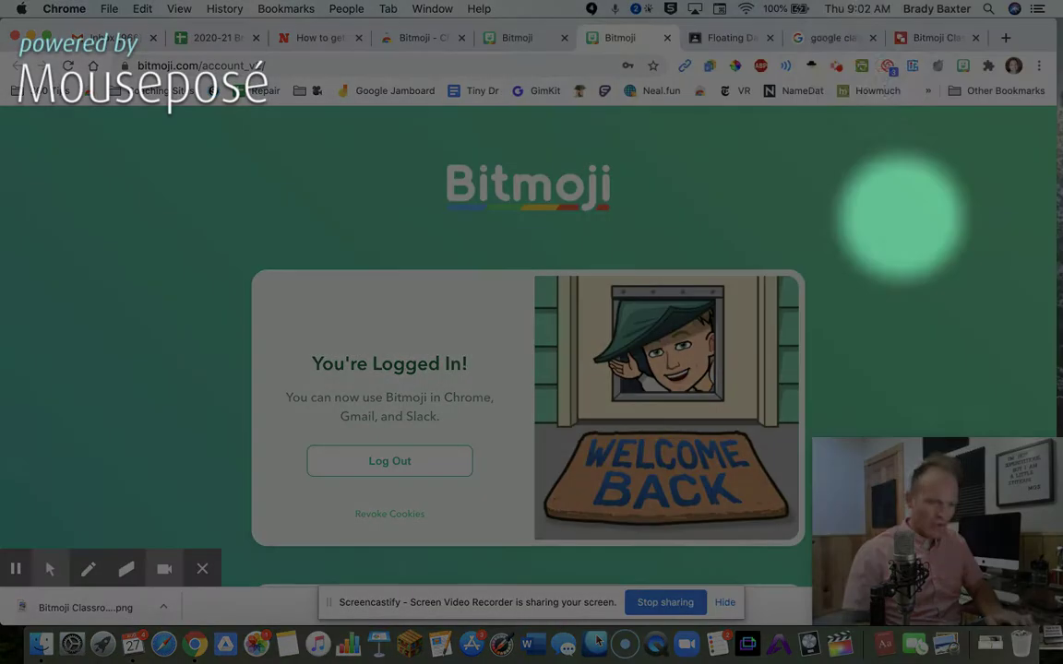
pyautogui.click(964, 67)
pyautogui.press('ctrl+alt+super+m')
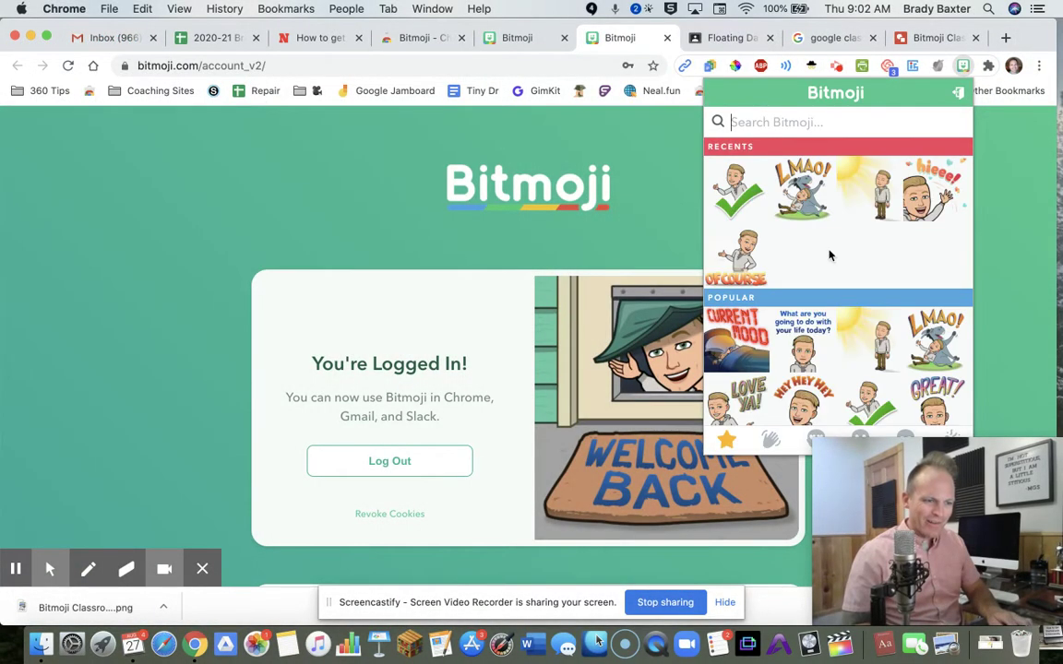
pyautogui.scroll(-15, 851, 275)
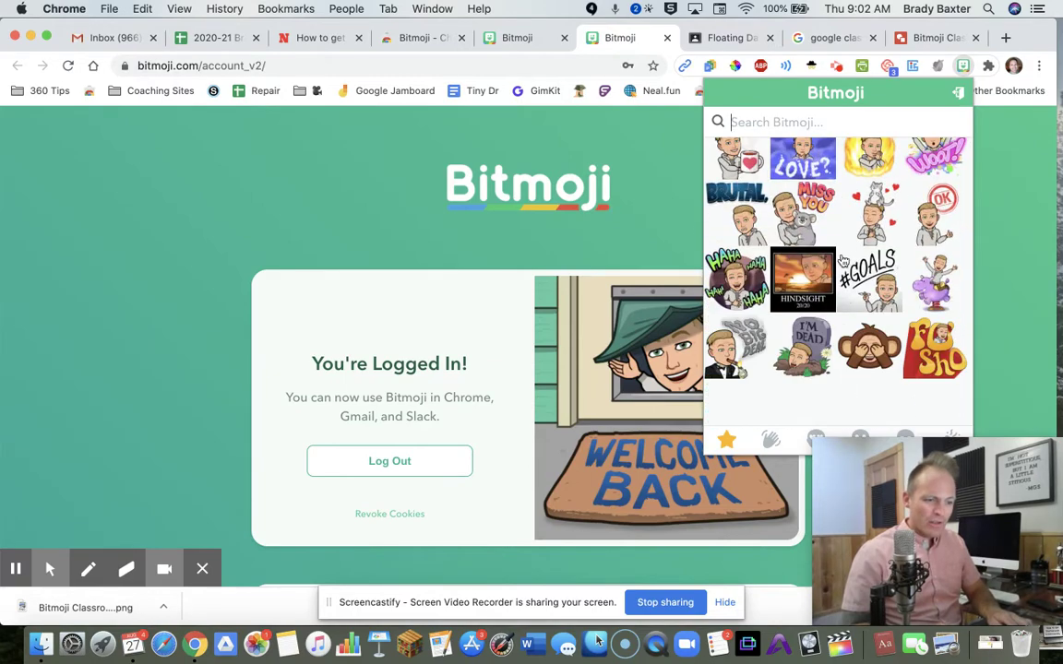
pyautogui.scroll(5, 845, 242)
pyautogui.scroll(10, 845, 242)
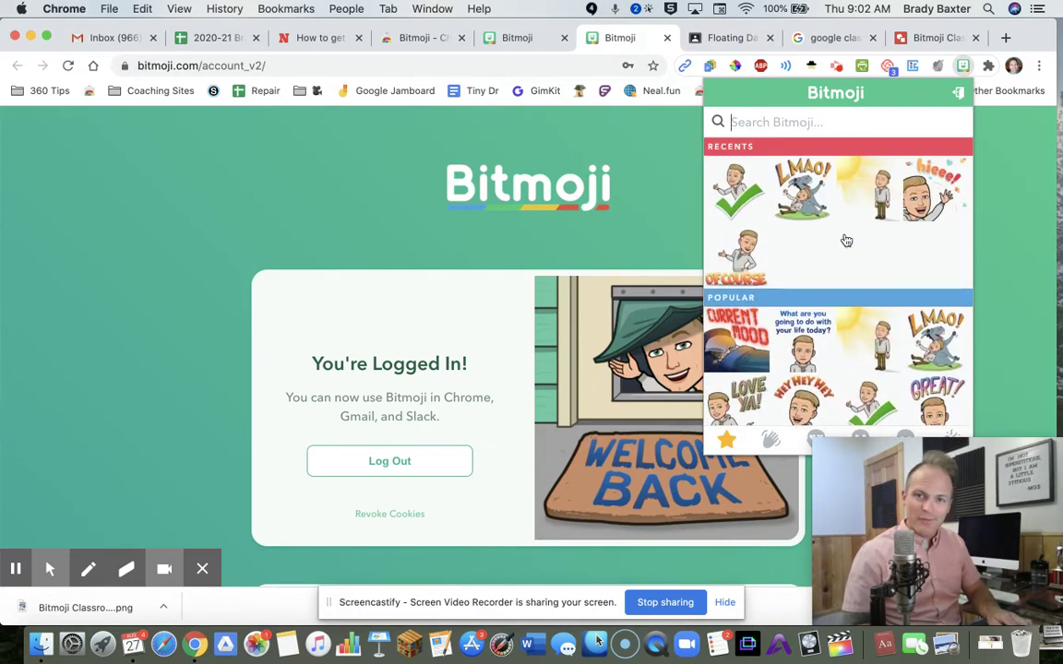
# - Copy the green-checkmark sticker image, close the picker and return to the banner drawing
pyautogui.rightClick(736, 196)
pyautogui.click(783, 228)
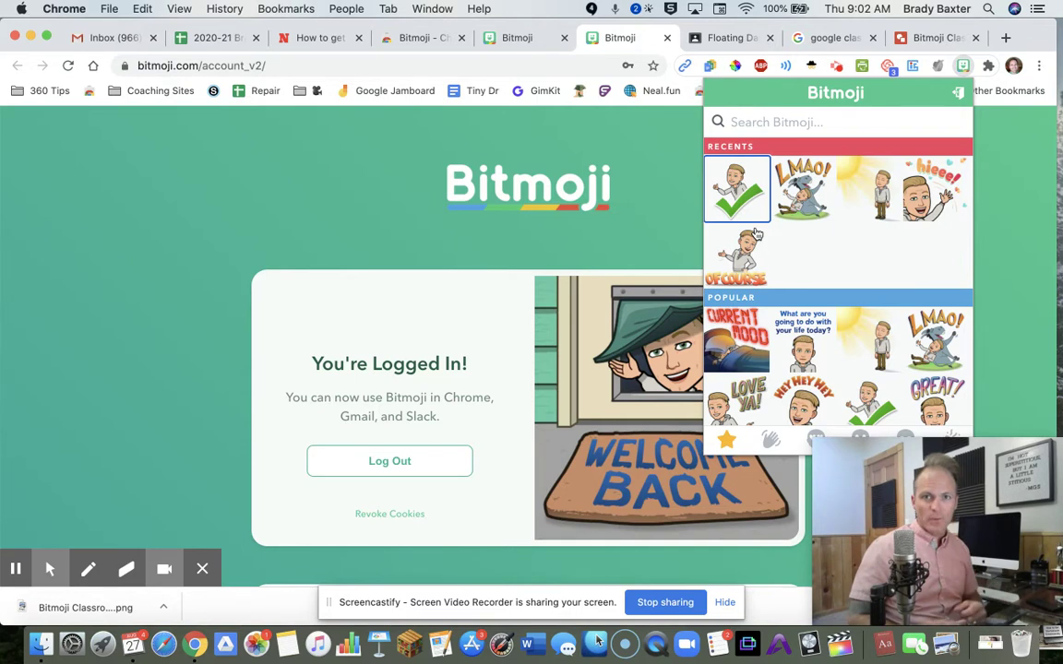
pyautogui.click(1046, 162)
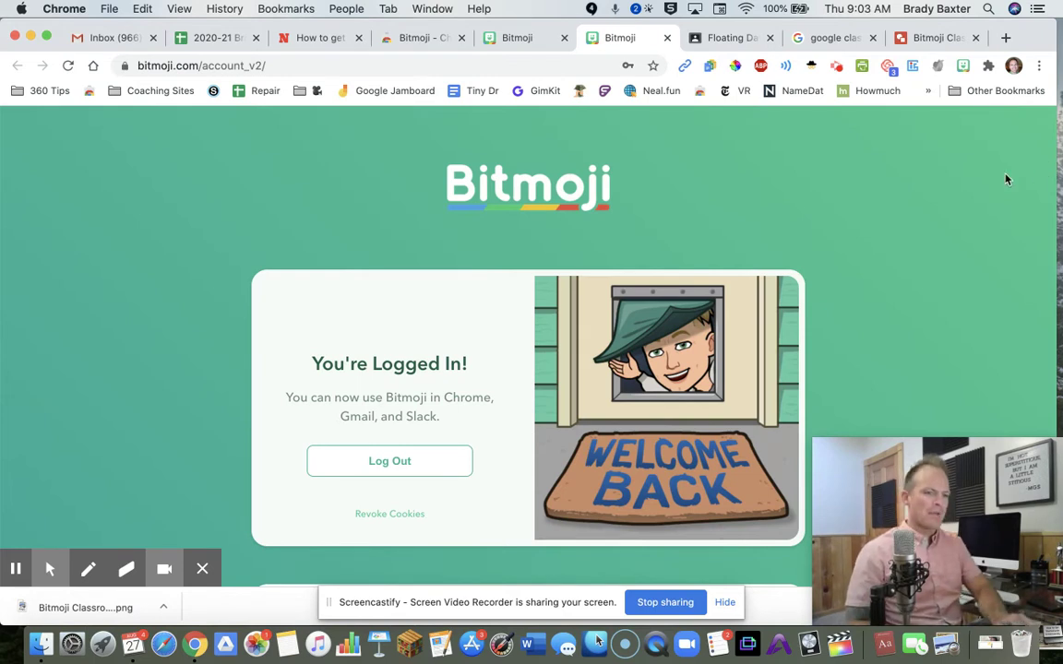
pyautogui.click(900, 39)
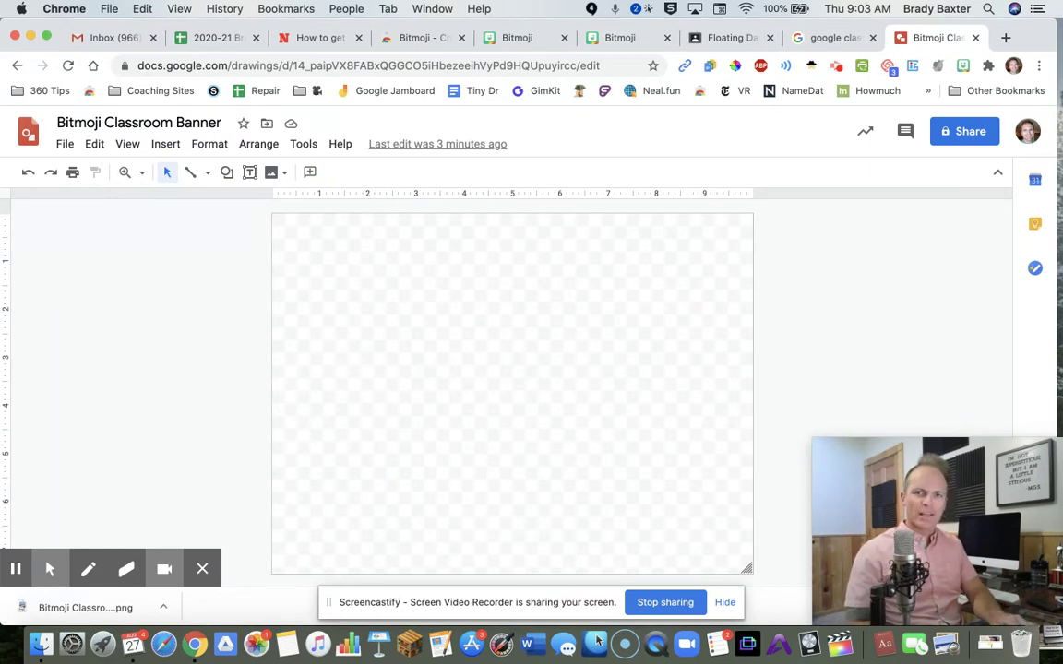
# - Abandon a new 'drawings' tab, return to the Bitmoji Classroom Banner drawing and select its title
pyautogui.click(1013, 40)
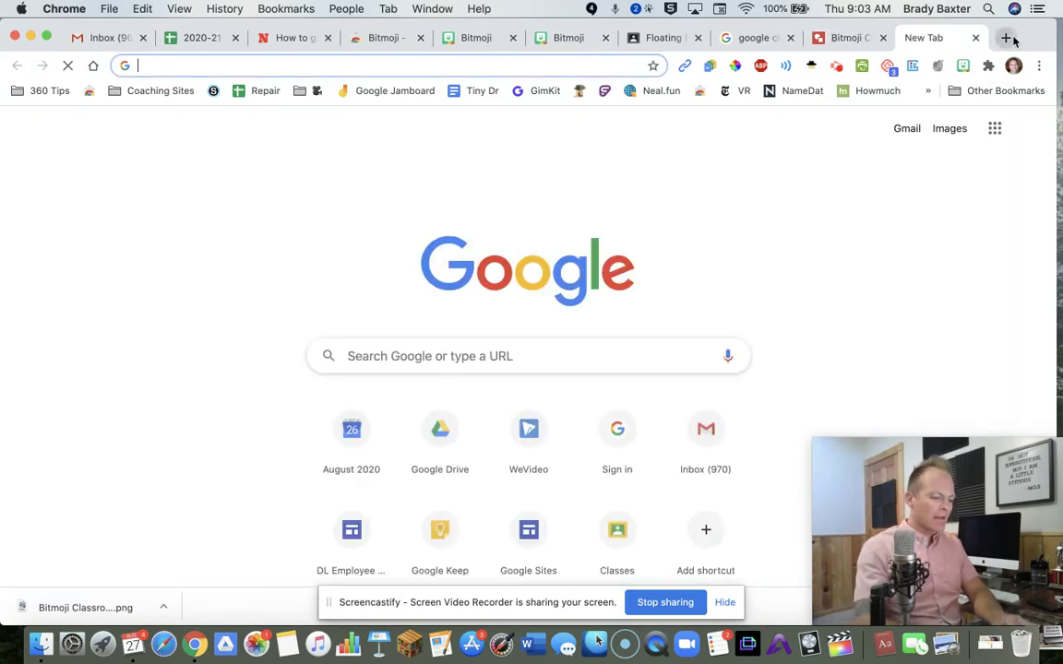
pyautogui.write('drawings')
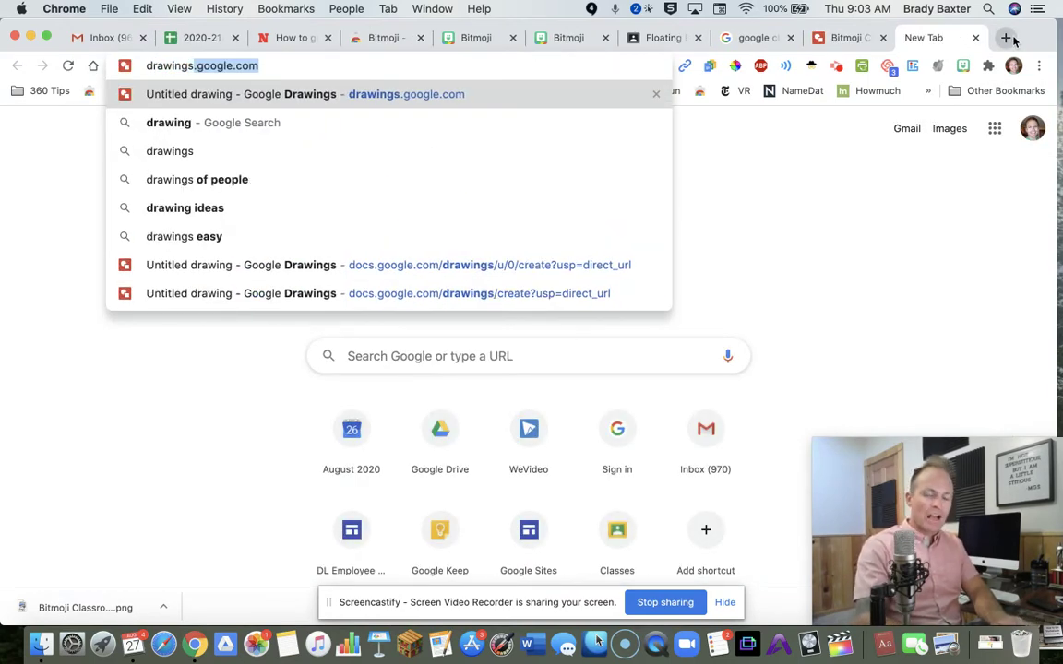
pyautogui.click(976, 38)
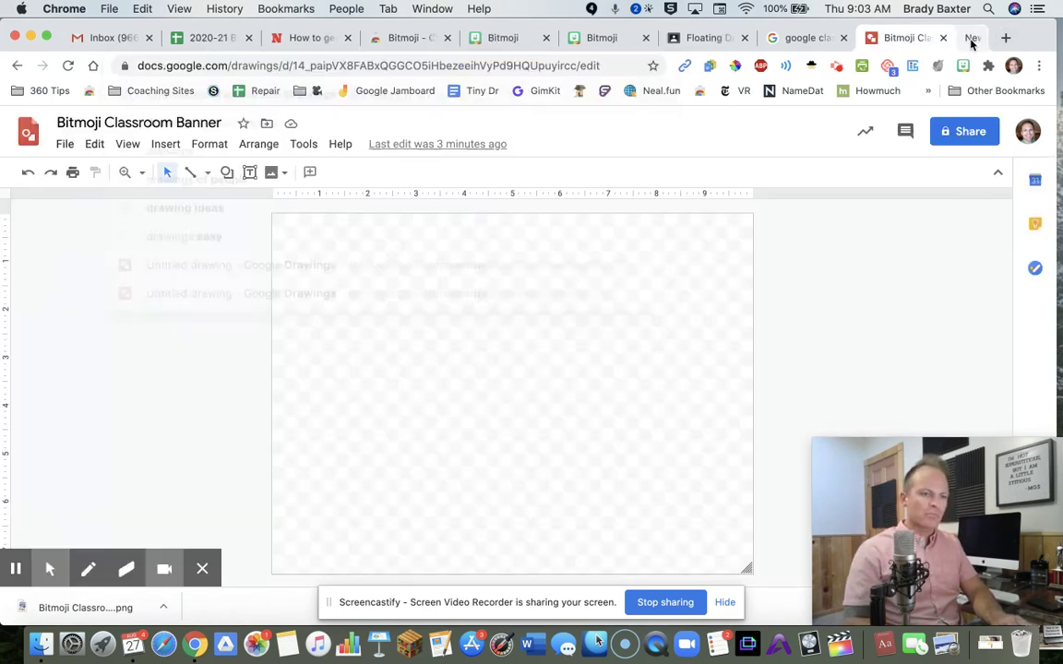
pyautogui.click(122, 123)
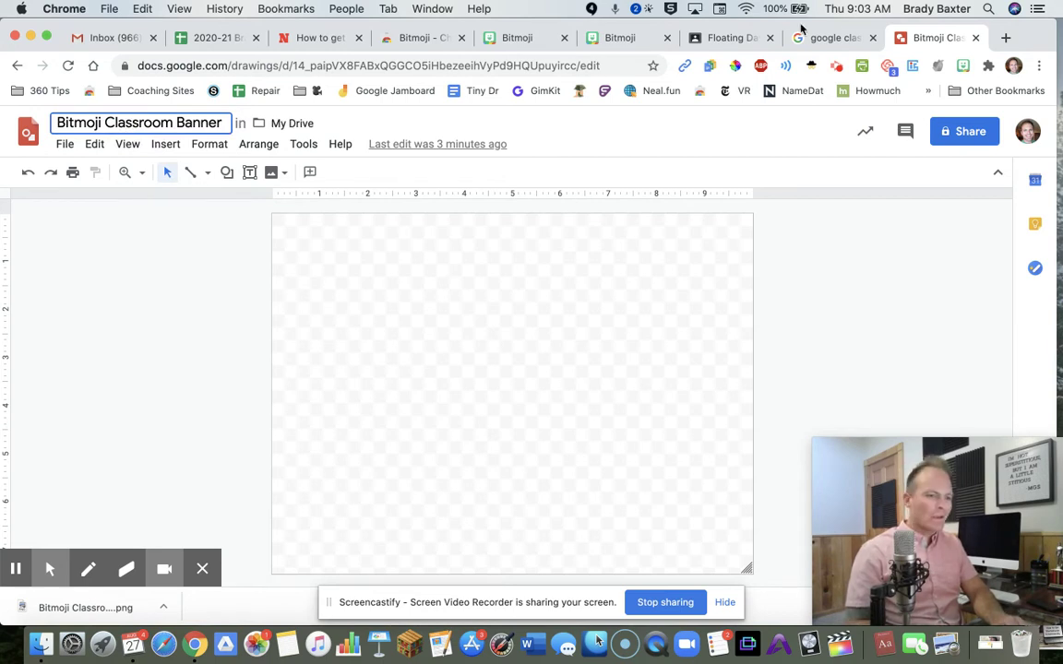
pyautogui.click(755, 37)
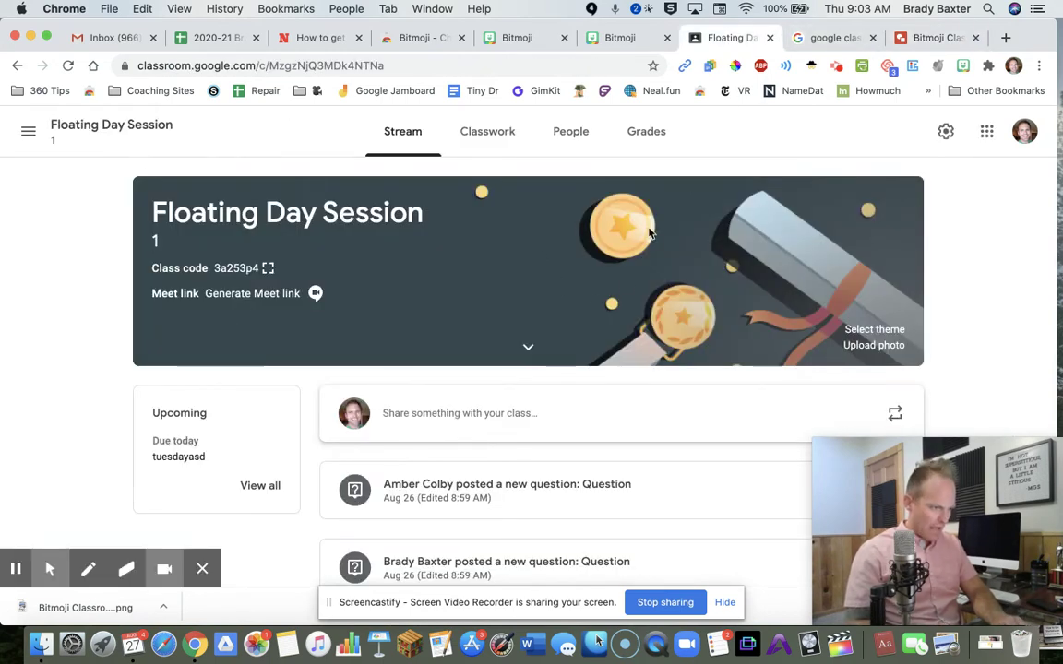
pyautogui.click(821, 38)
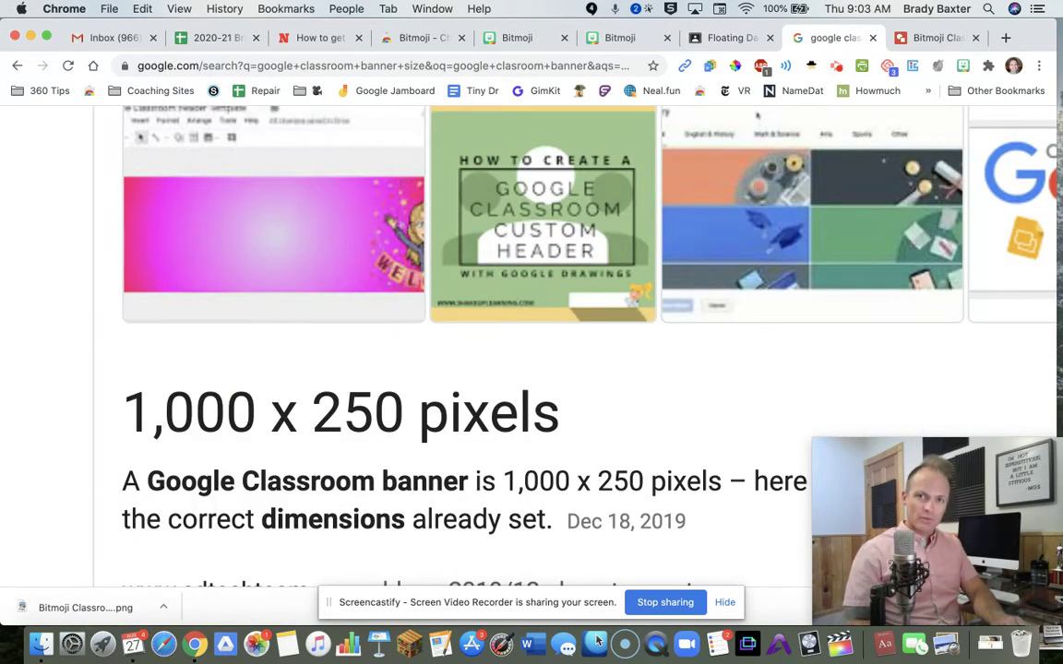
pyautogui.click(932, 38)
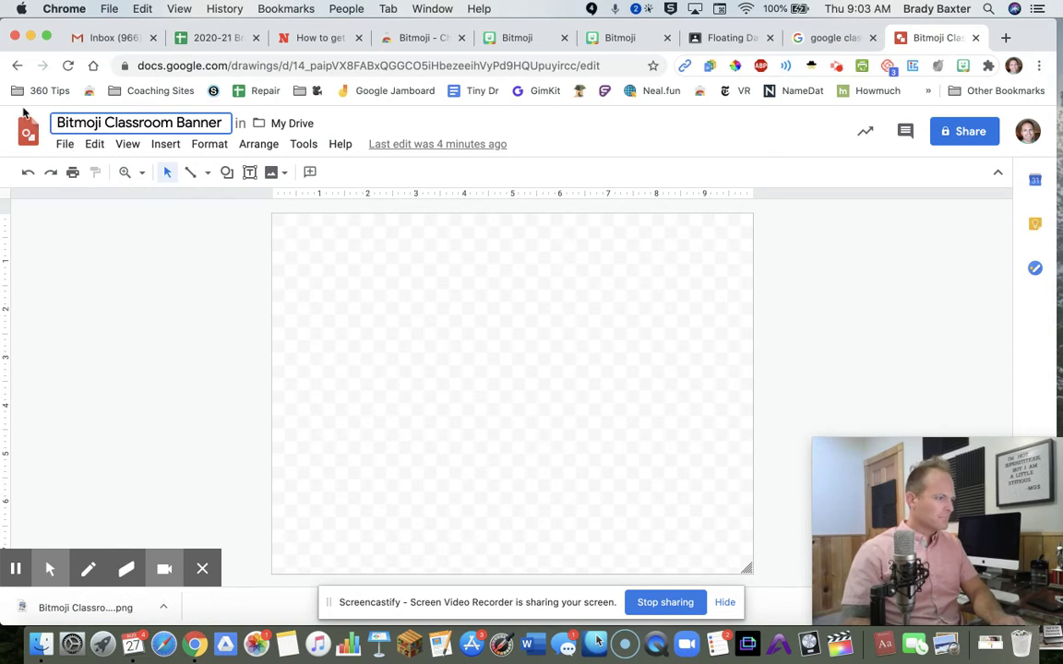
pyautogui.click(63, 145)
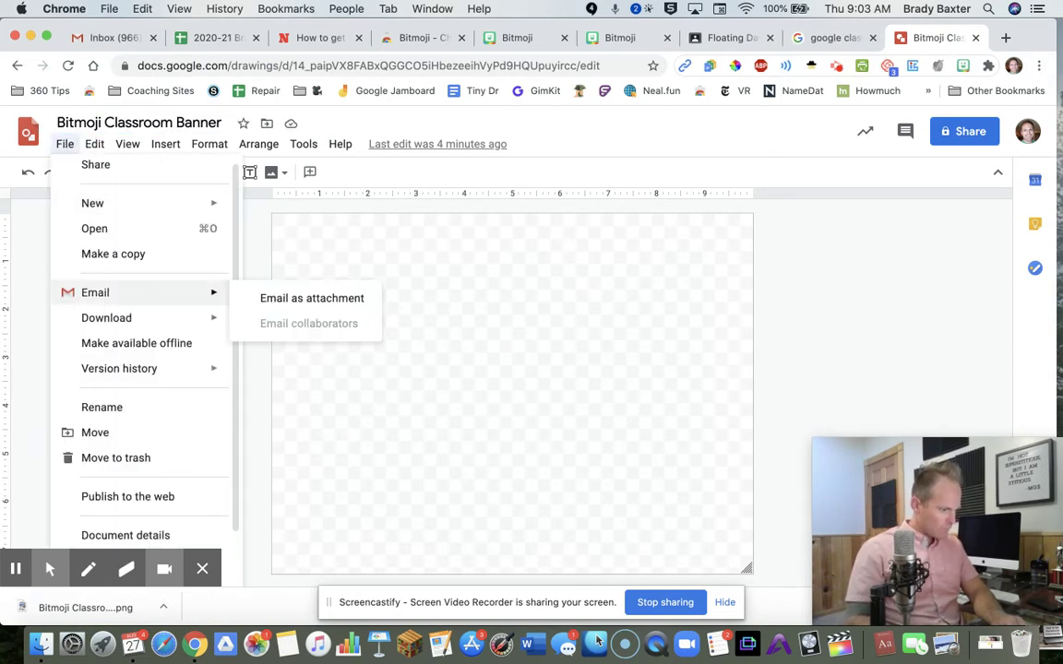
# - In Page setup choose Custom with Pixels units, width 1000 and height 250, and apply
pyautogui.scroll(-2, 105, 503)
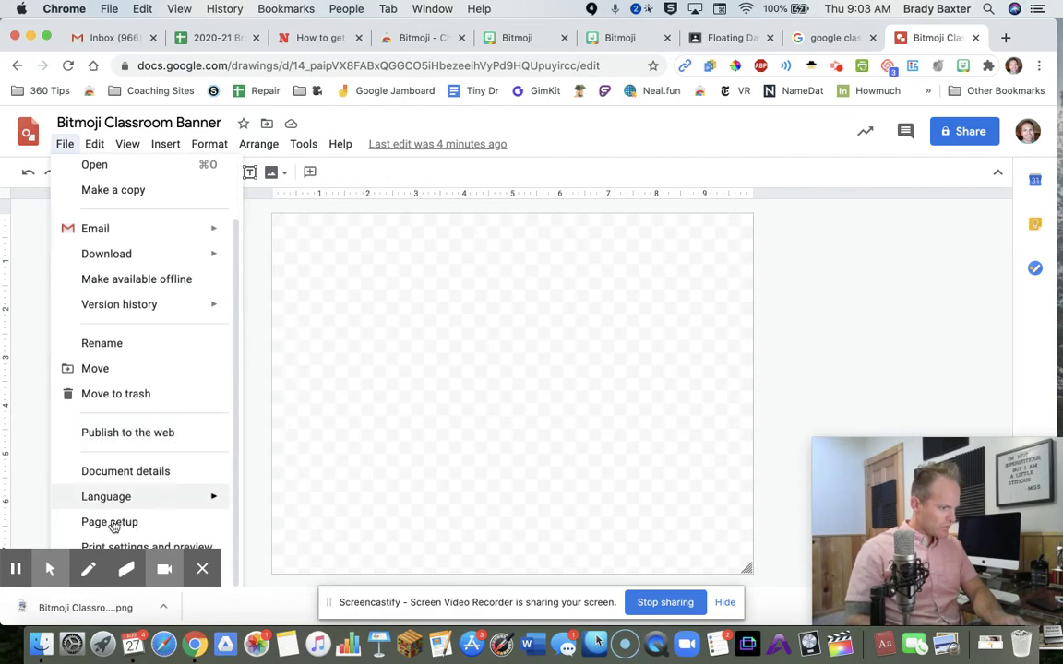
pyautogui.click(114, 528)
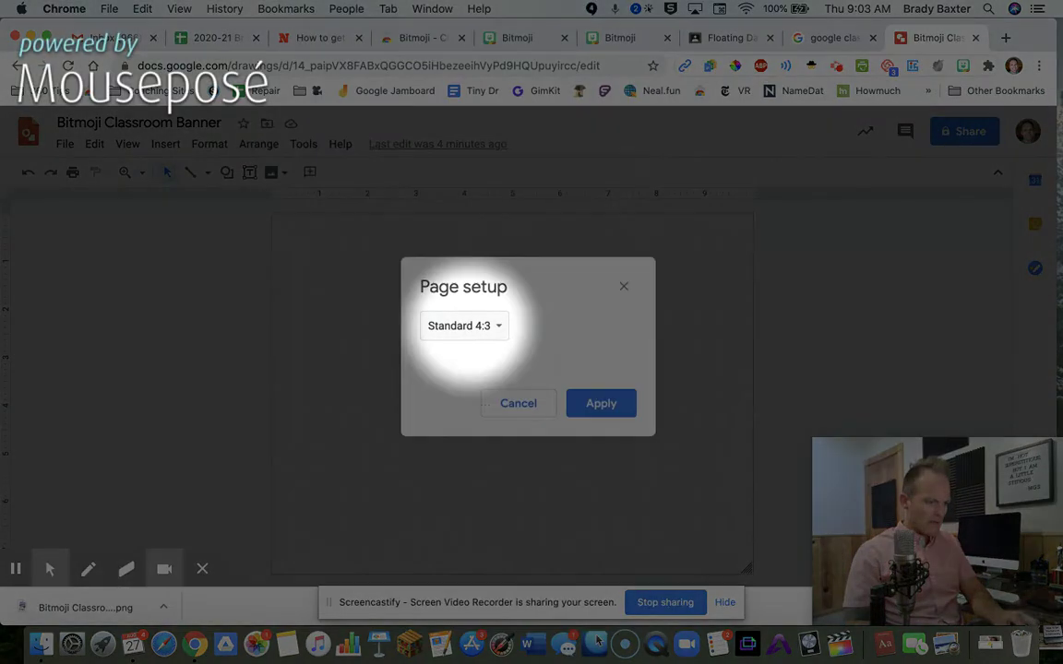
pyautogui.click(467, 329)
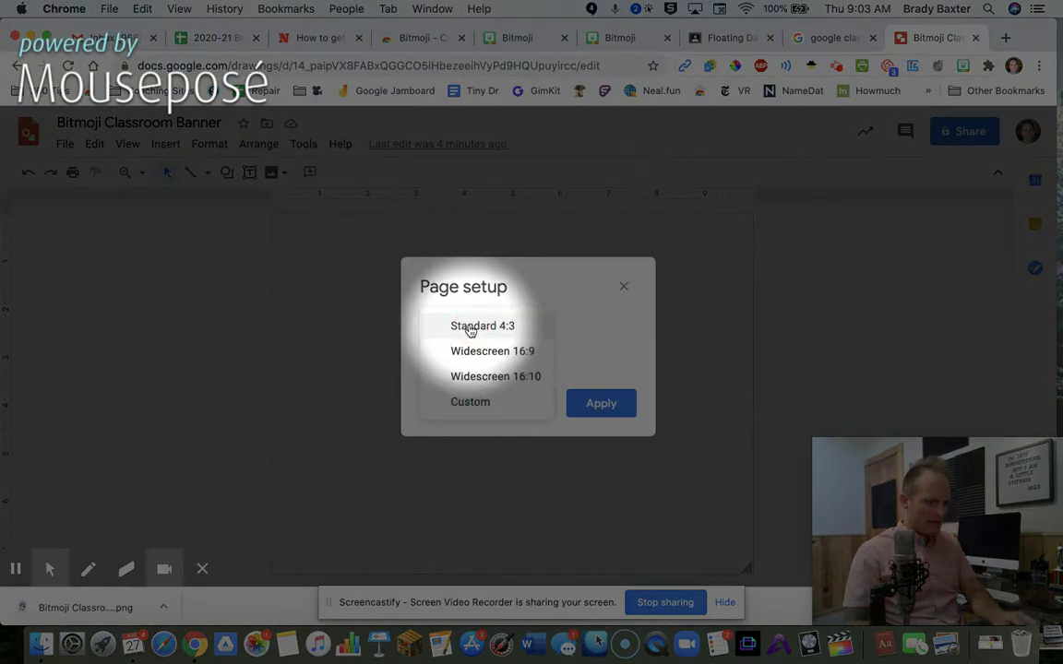
pyautogui.click(468, 402)
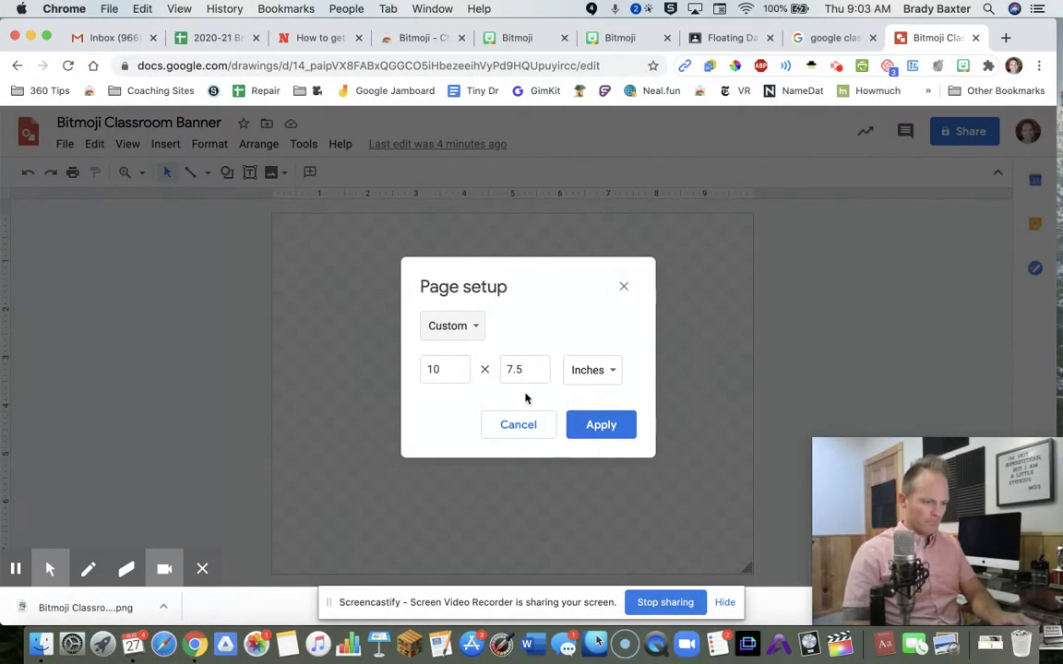
pyautogui.click(588, 374)
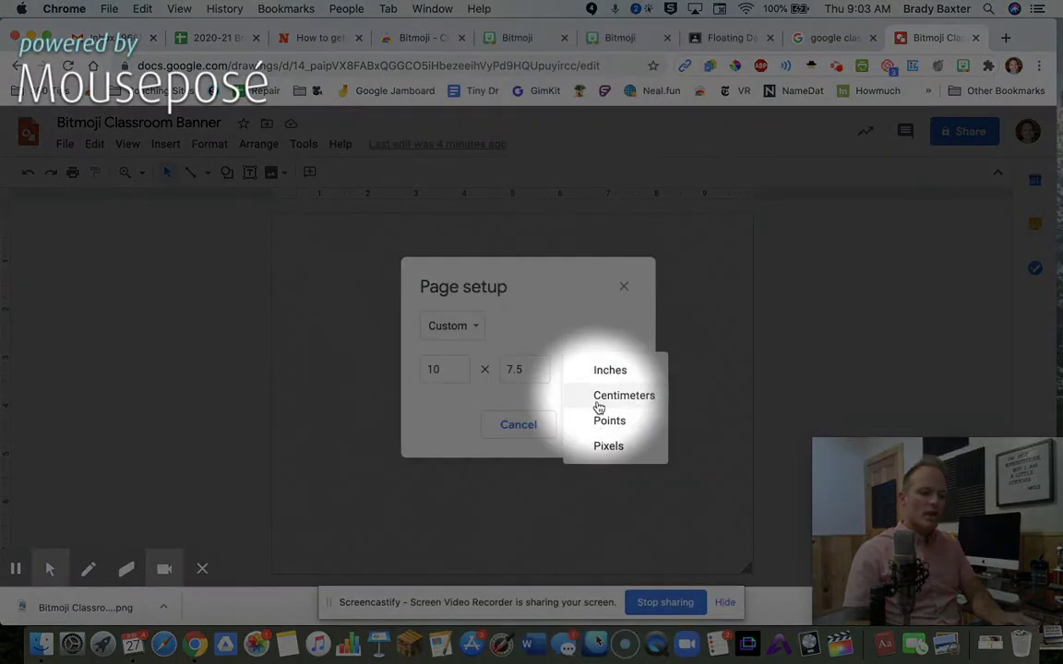
pyautogui.click(600, 445)
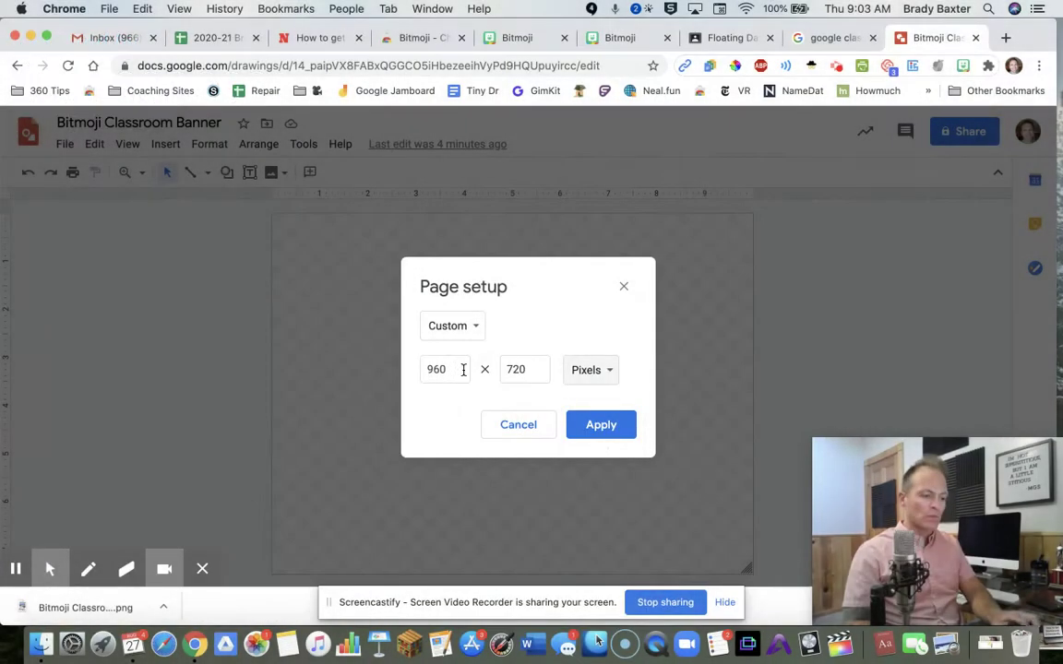
pyautogui.click(452, 369)
pyautogui.press('BackSpace')
pyautogui.press('BackSpace')
pyautogui.press('BackSpace')
pyautogui.write('1000')
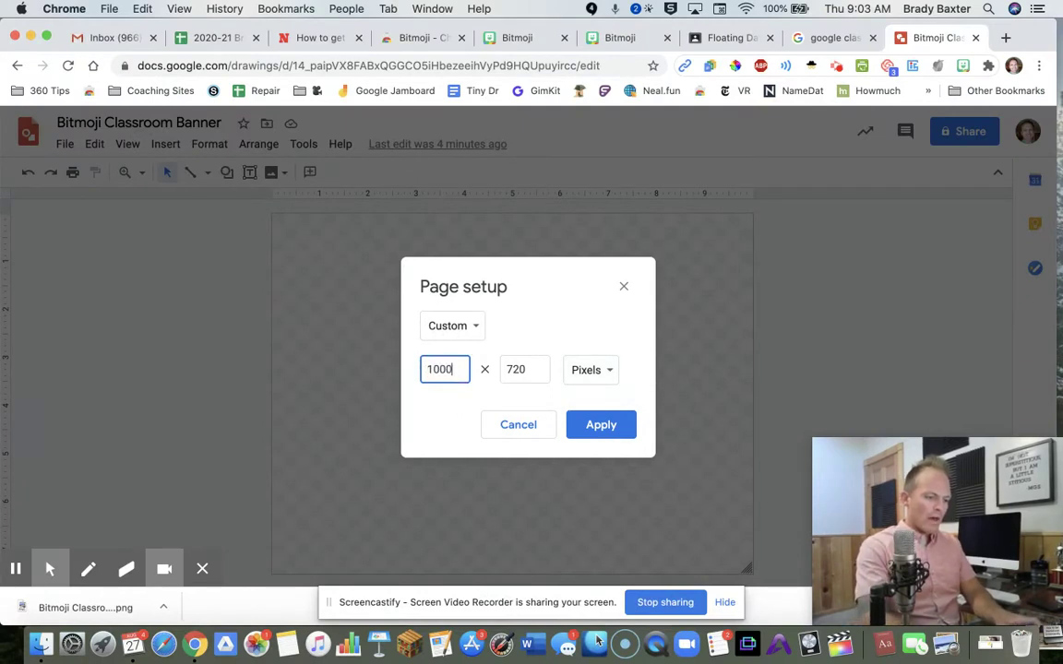
pyautogui.press('Tab')
pyautogui.write('250')
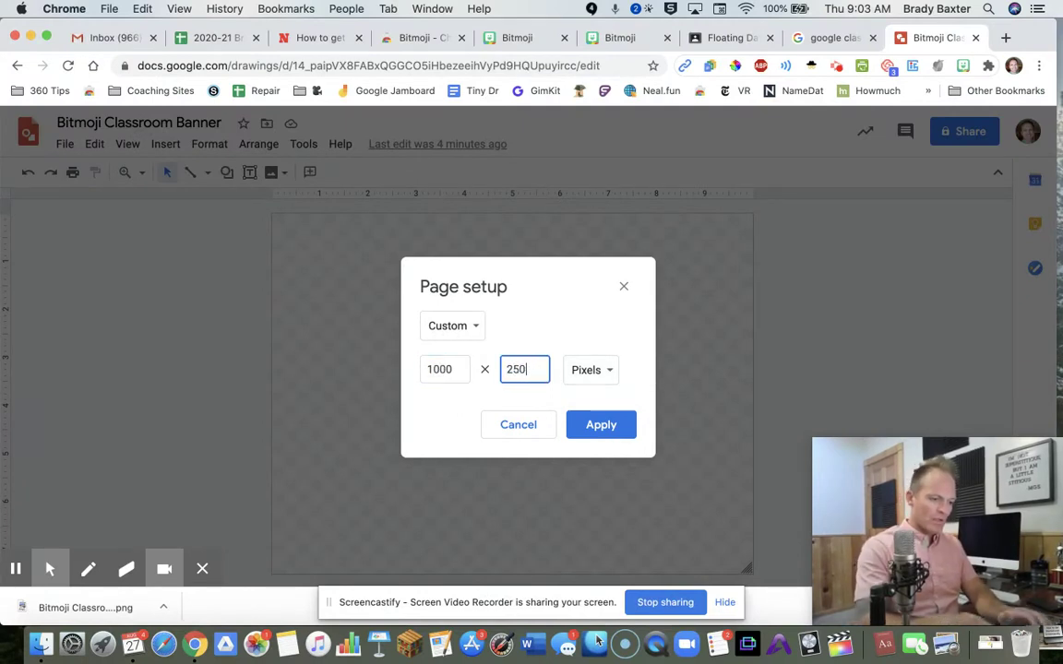
pyautogui.click(624, 428)
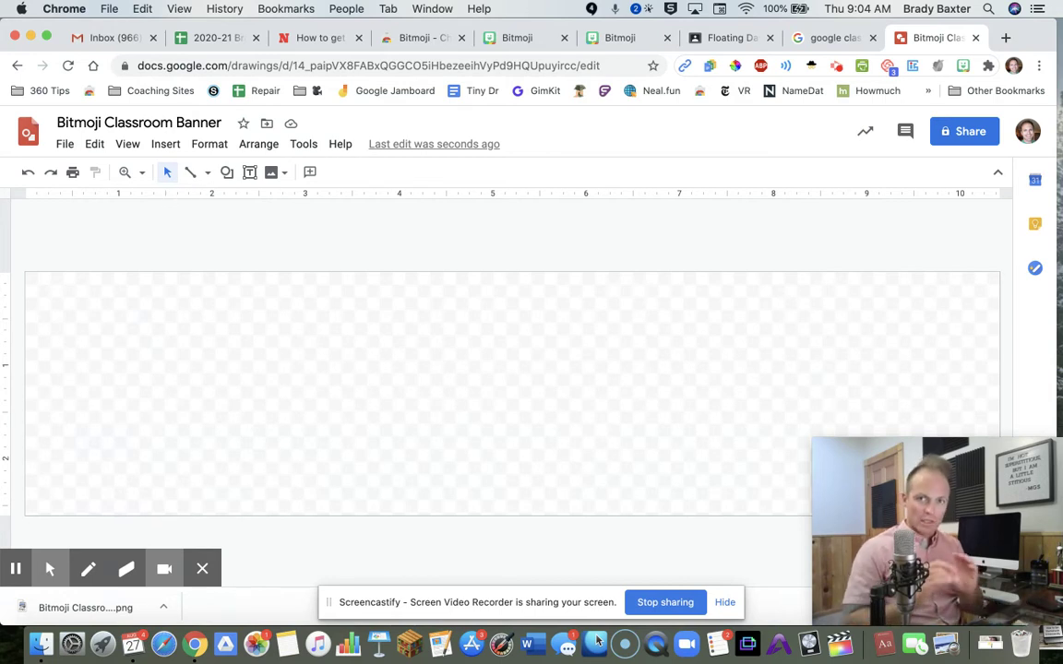
# - Paste the copied checkmark Bitmoji onto the left side of the banner canvas
pyautogui.rightClick(250, 375)
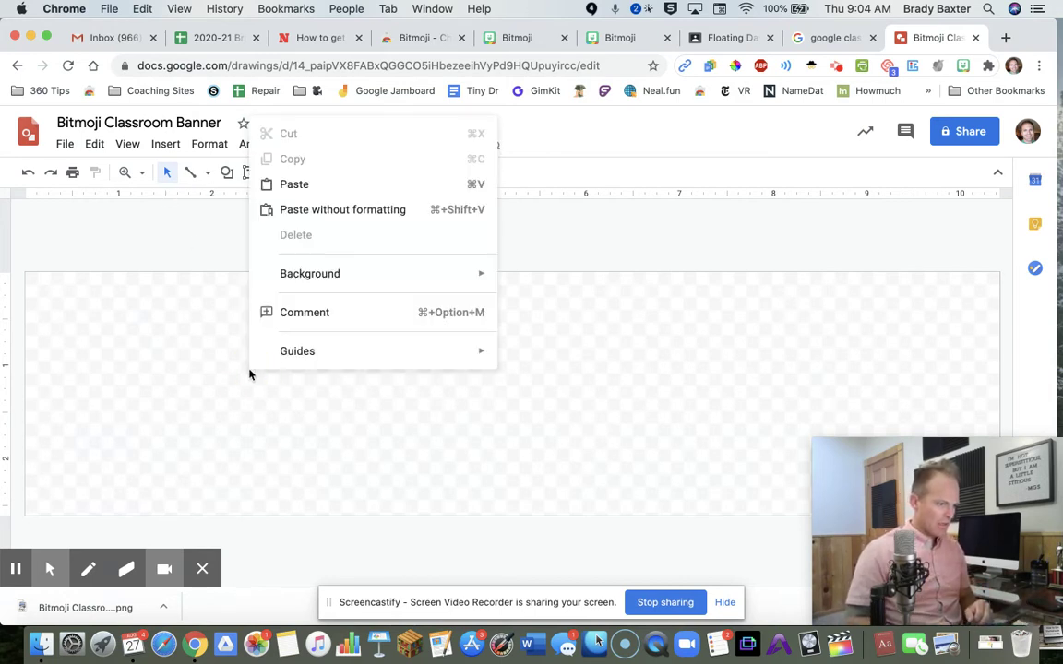
pyautogui.click(318, 180)
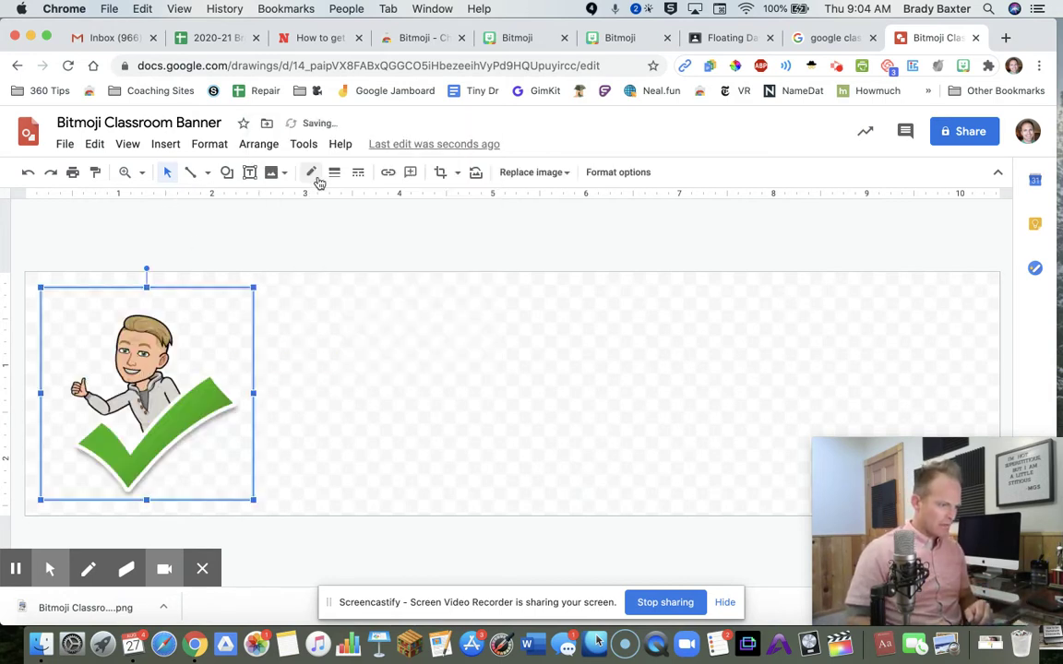
pyautogui.click(377, 344)
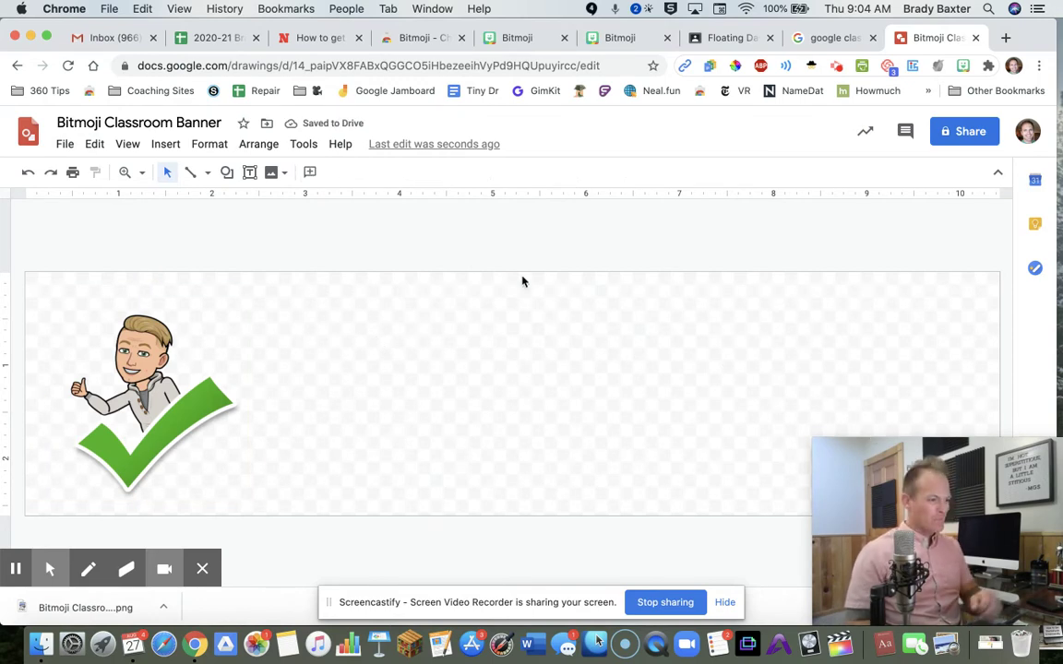
# - Draw a rectangle from the banner's top-left to bottom-right corner, covering the whole canvas
pyautogui.hotkey('ctrl', 'alt', 'm')
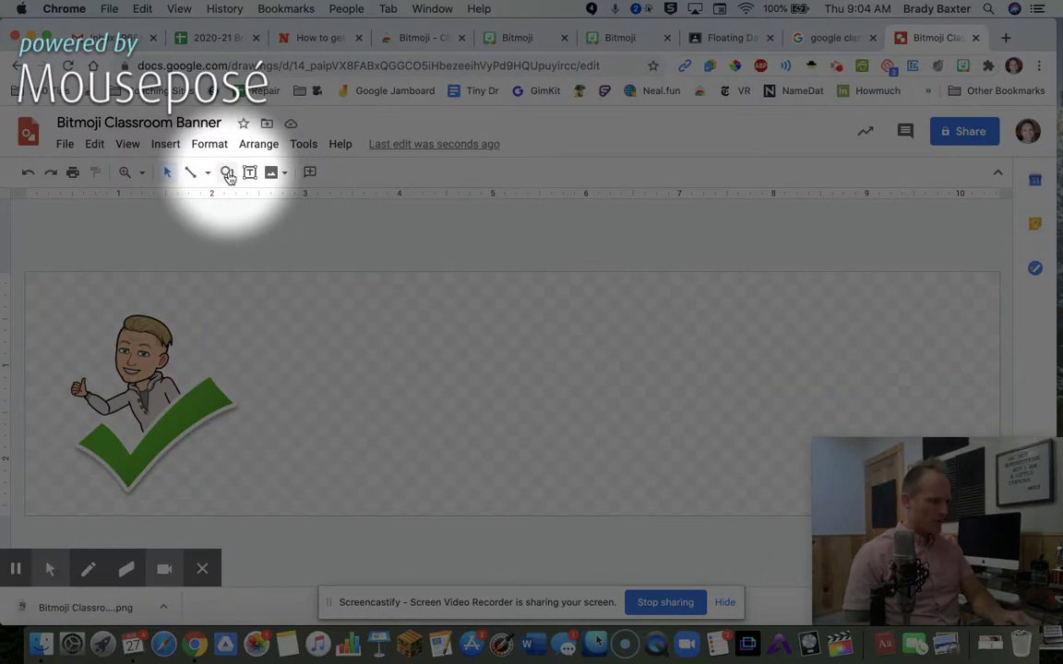
pyautogui.click(227, 174)
pyautogui.moveTo(325, 203)
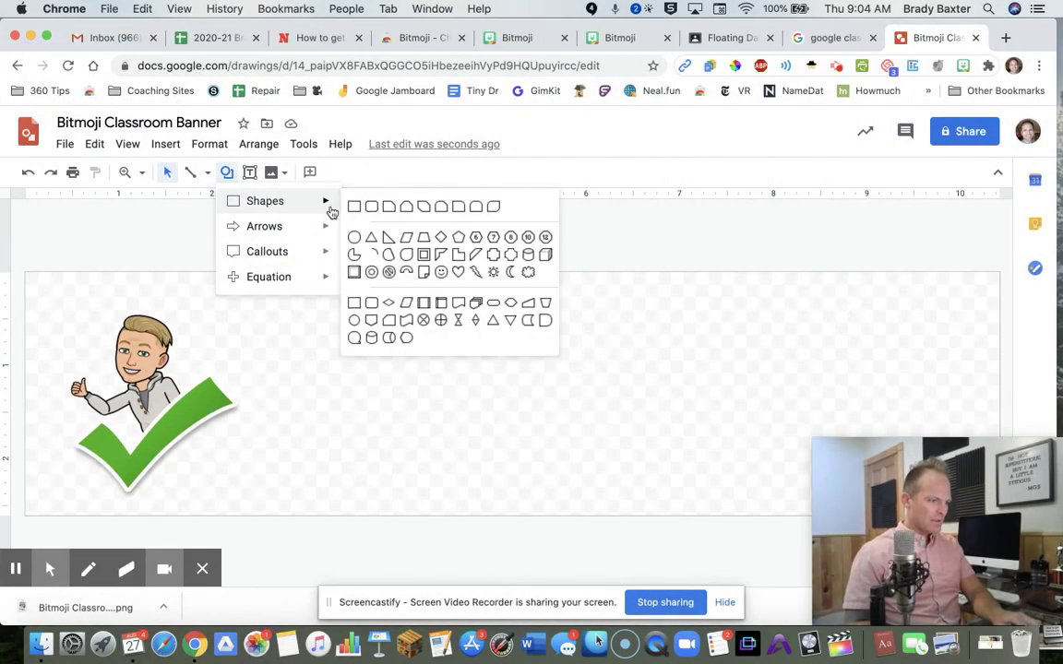
pyautogui.click(354, 209)
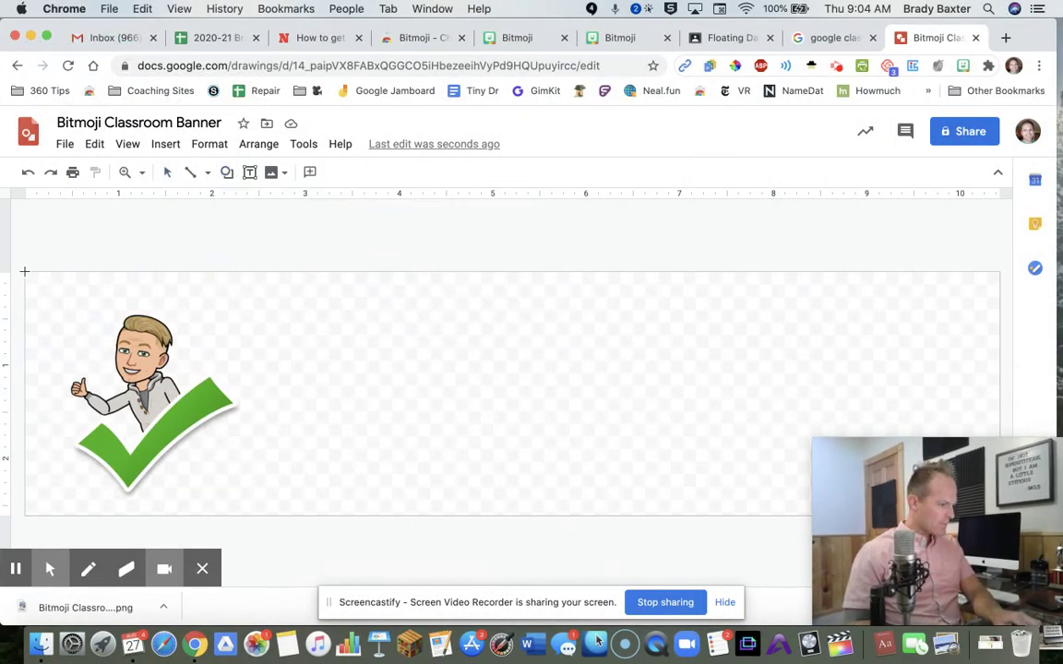
pyautogui.moveTo(25, 270); pyautogui.dragTo(995, 513)
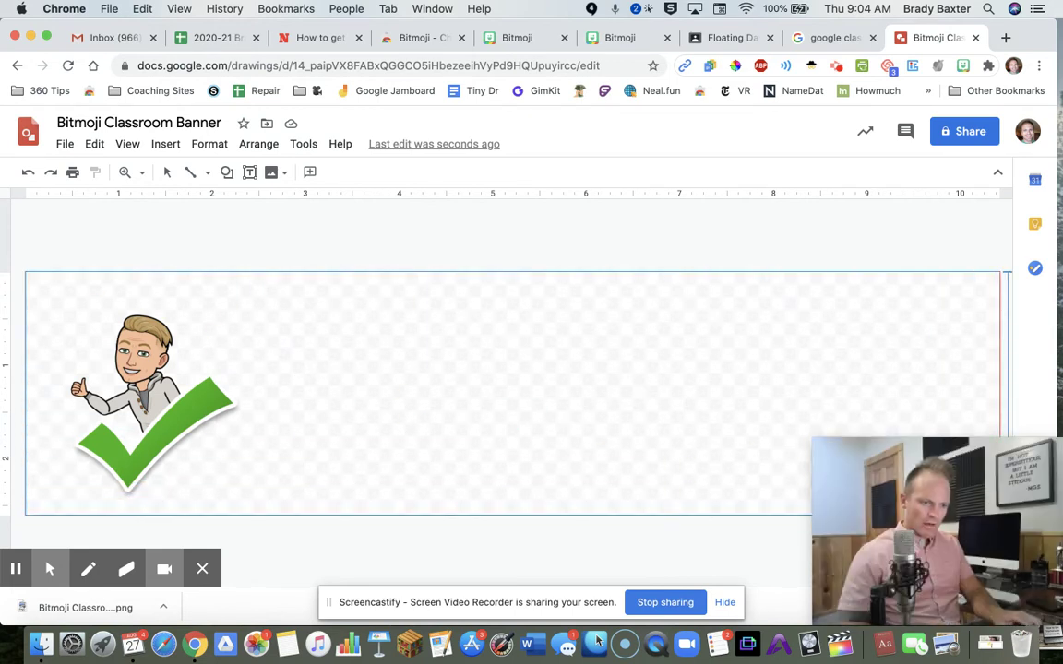
pyautogui.moveTo(996, 522); pyautogui.dragTo(996, 521)
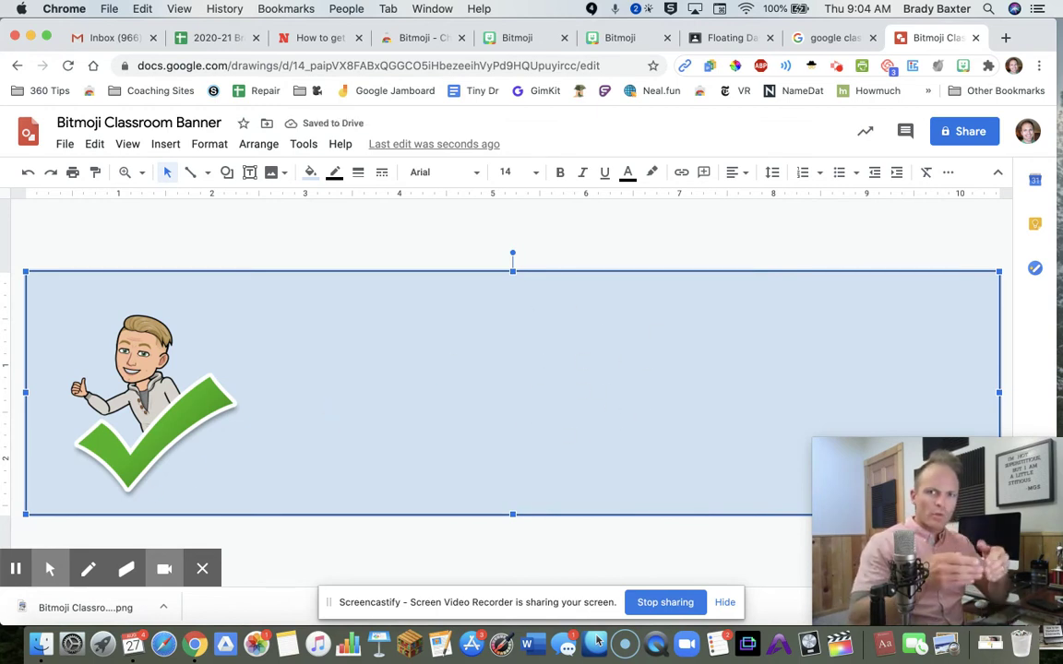
pyautogui.click(406, 219)
# - Give the banner rectangle a white fill, a black border and a heavier border weight
pyautogui.click(573, 328)
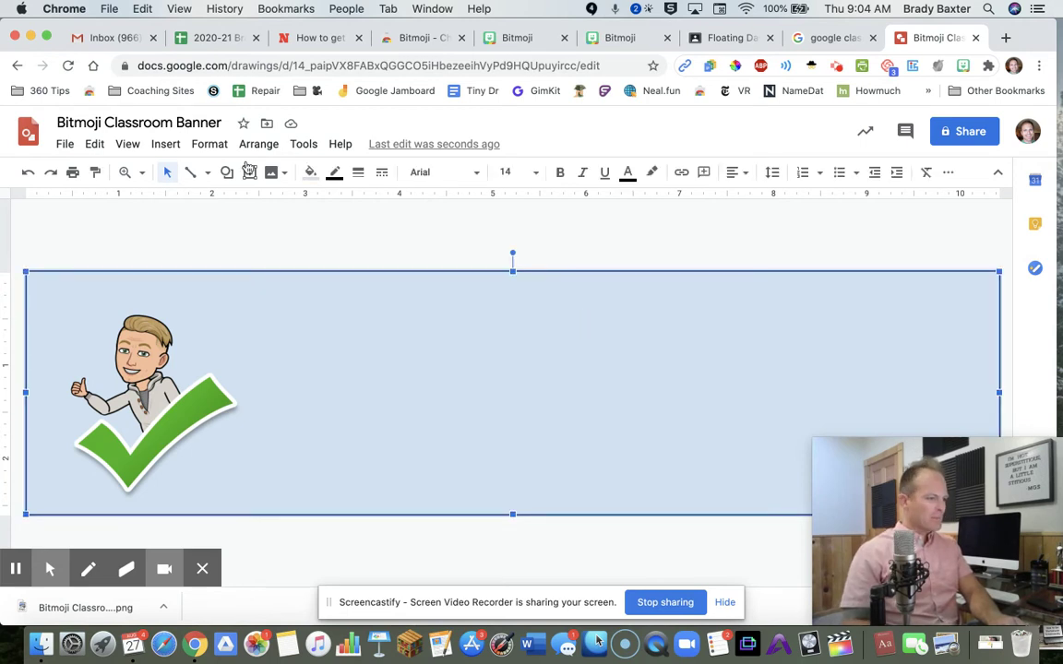
pyautogui.click(311, 173)
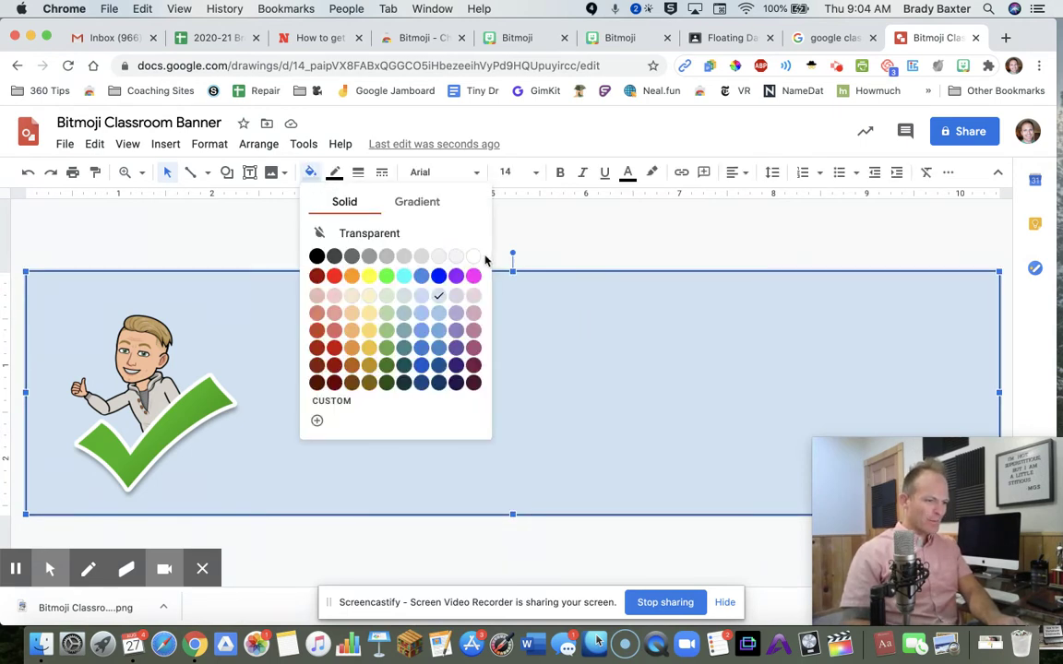
pyautogui.click(474, 258)
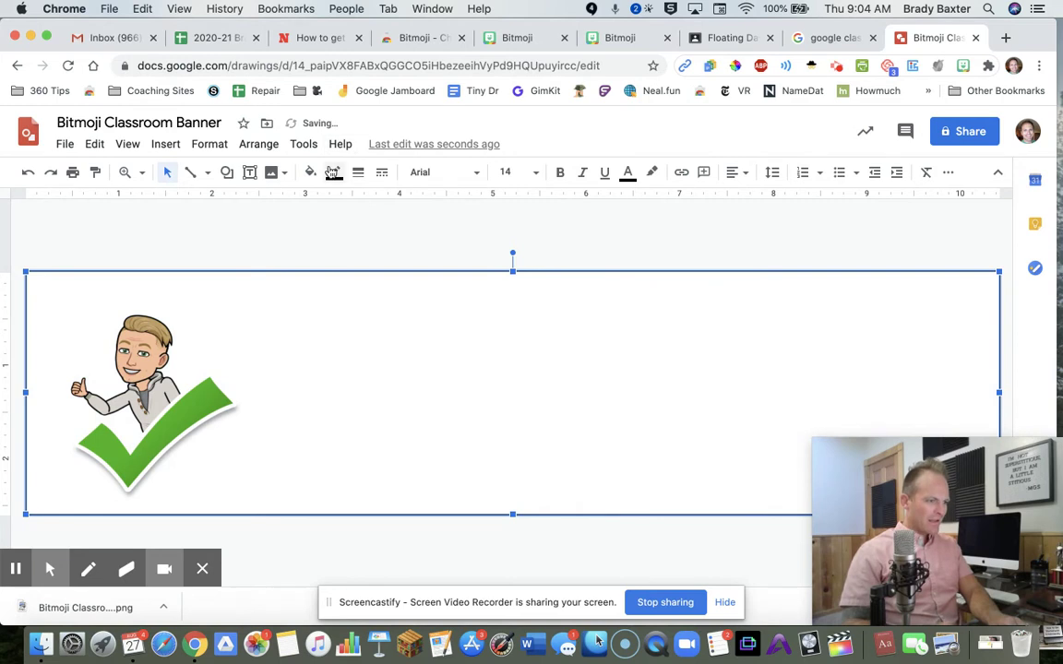
pyautogui.click(334, 174)
pyautogui.click(338, 203)
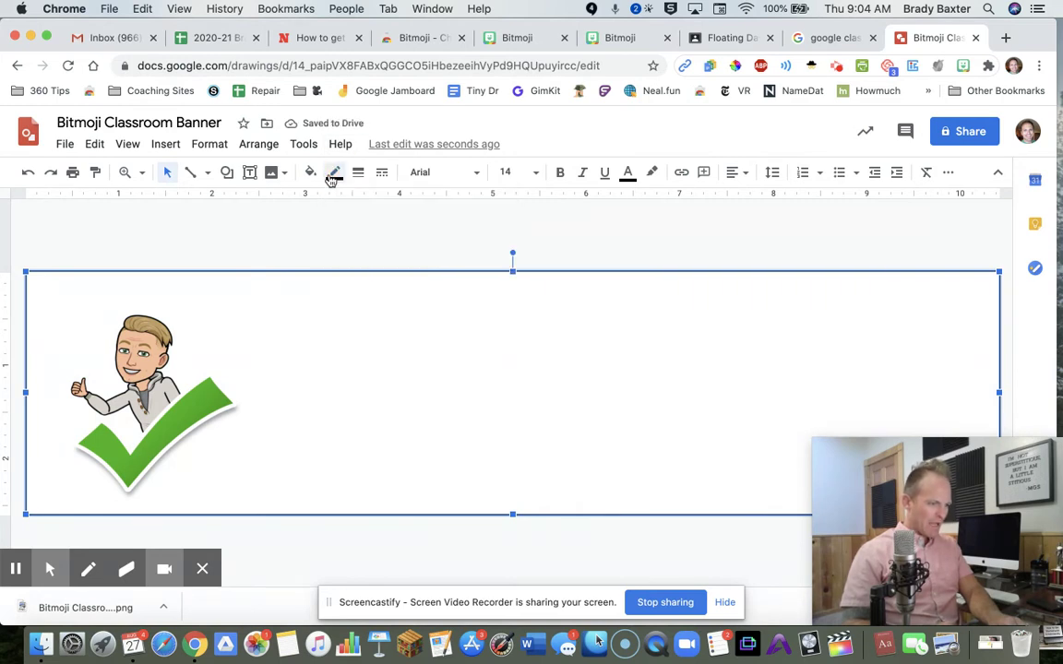
pyautogui.click(358, 173)
pyautogui.click(387, 251)
pyautogui.click(362, 257)
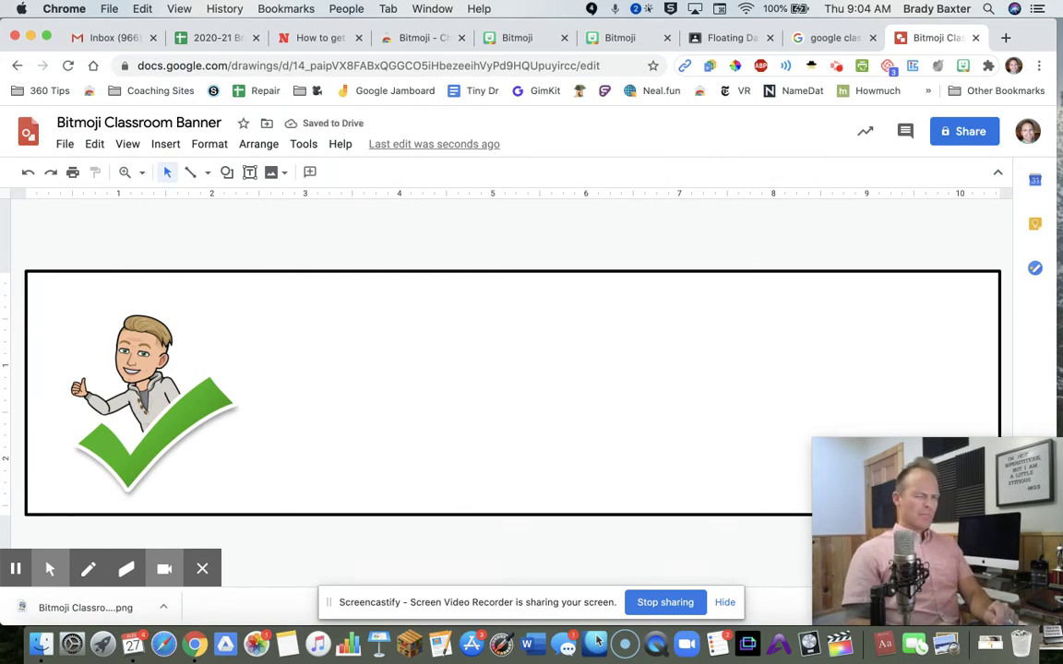
# - Add a text box across the banner's middle containing the teacher's 'Floating Day Classroom' title
pyautogui.press('ctrl+alt+super+m')
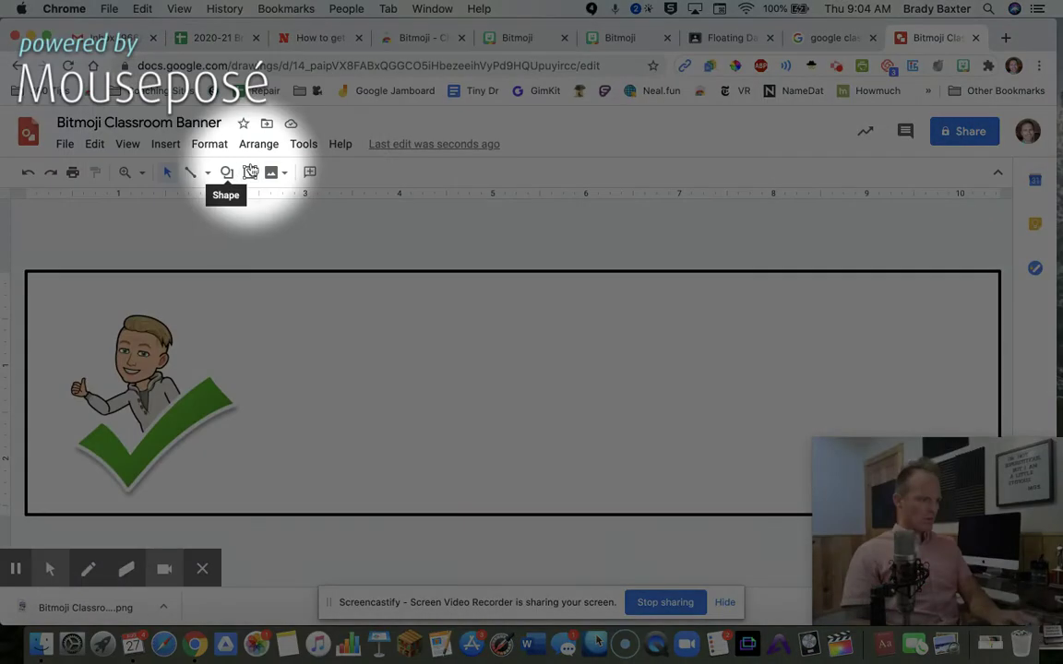
pyautogui.click(250, 173)
pyautogui.moveTo(288, 291); pyautogui.dragTo(839, 482)
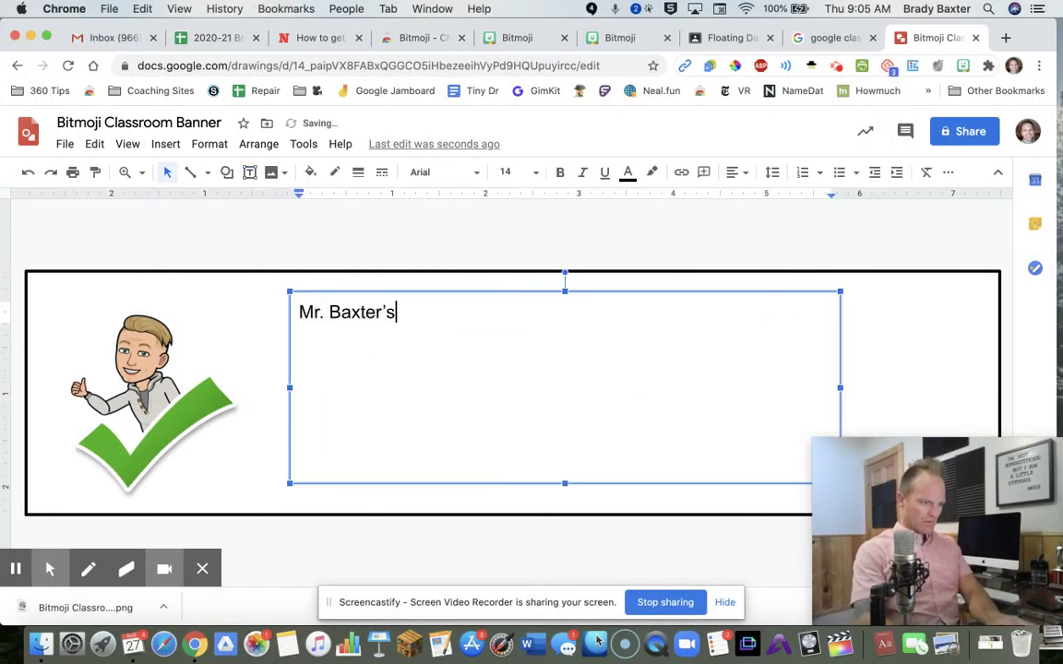
pyautogui.write("Mr. Baxter's Floating Day ")
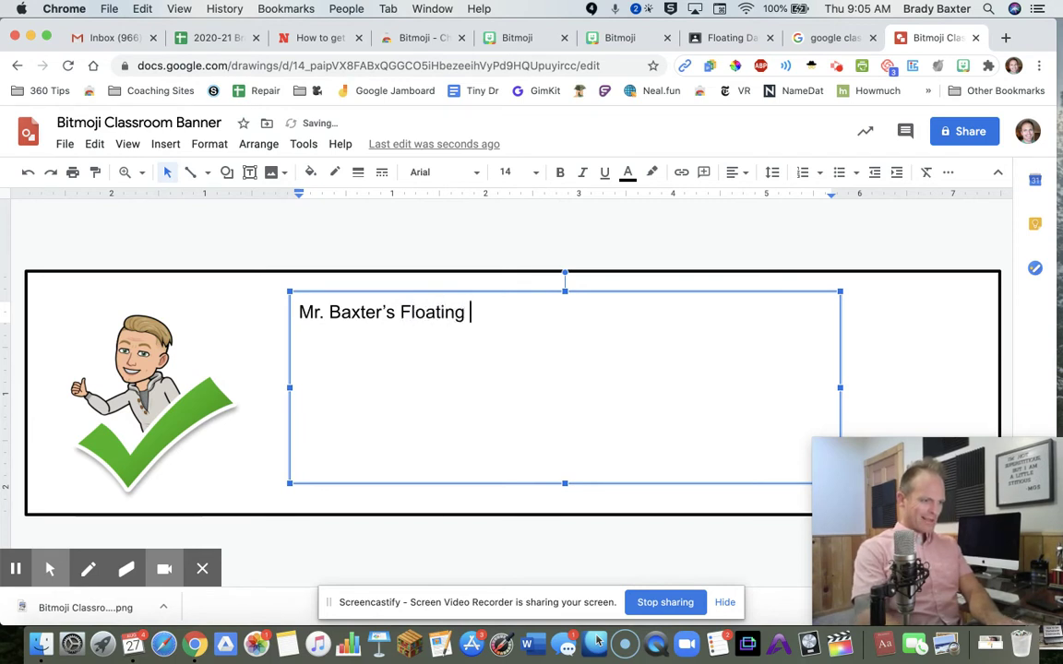
pyautogui.write('Classroo')
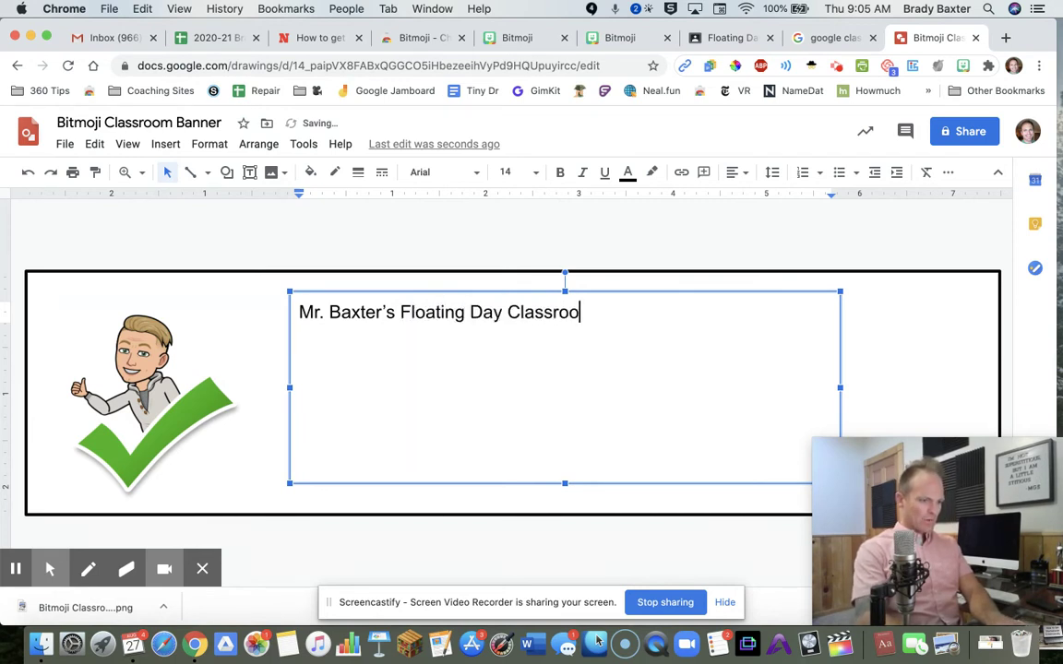
pyautogui.write('m')
# - Set the title to size 48, widen its box, and break it before 'Floating'
pyautogui.moveTo(605, 318); pyautogui.dragTo(246, 233)
pyautogui.click(535, 173)
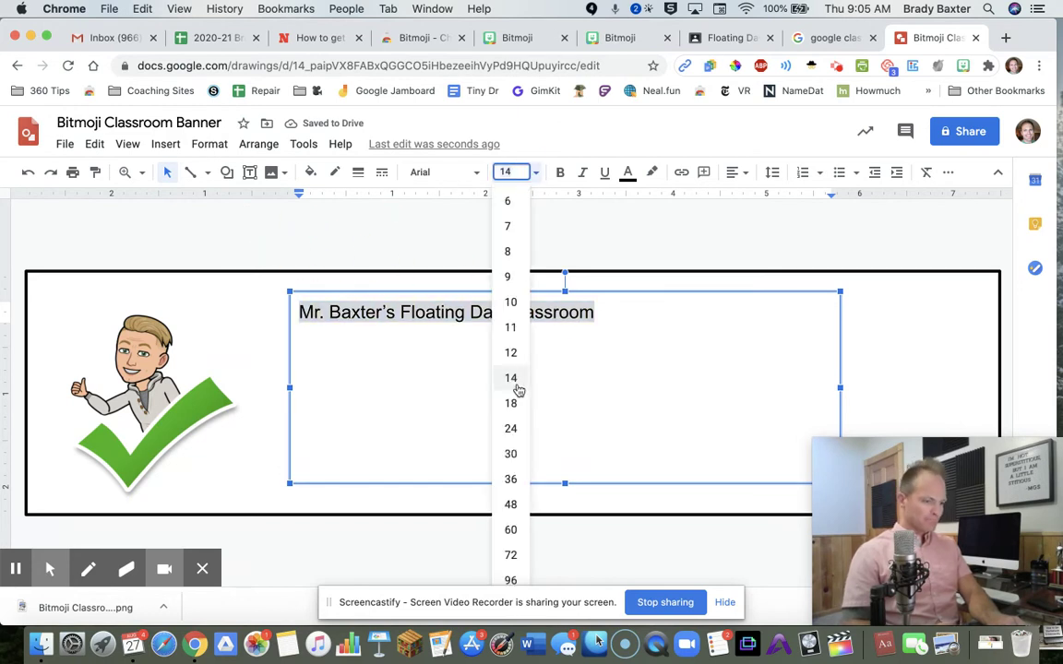
pyautogui.click(510, 503)
pyautogui.moveTo(842, 389); pyautogui.dragTo(984, 387)
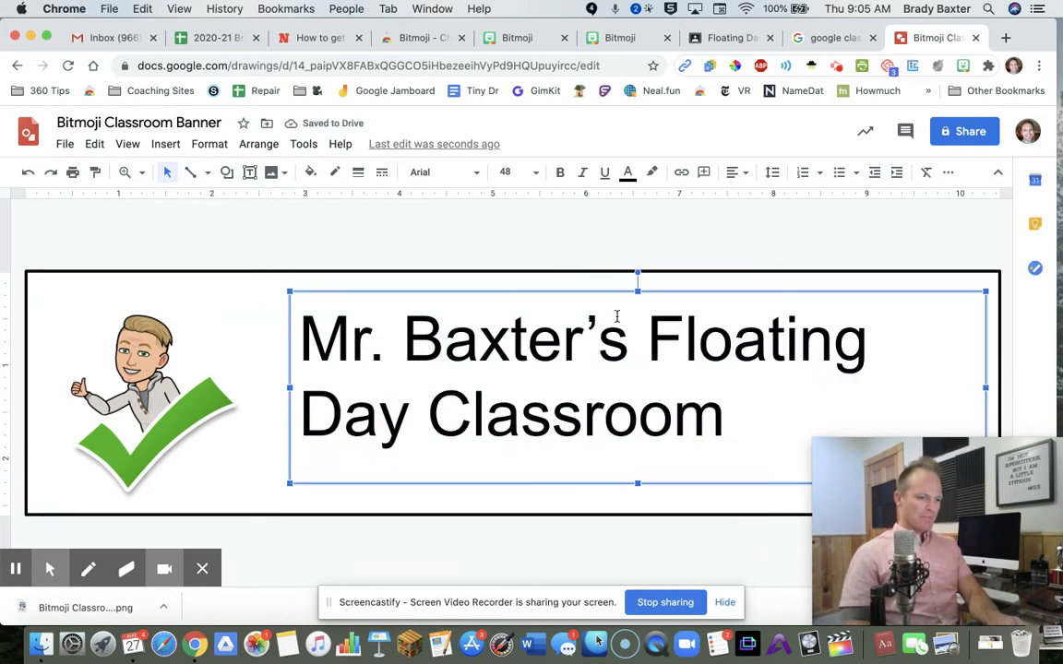
pyautogui.click(645, 327)
pyautogui.press('Return')
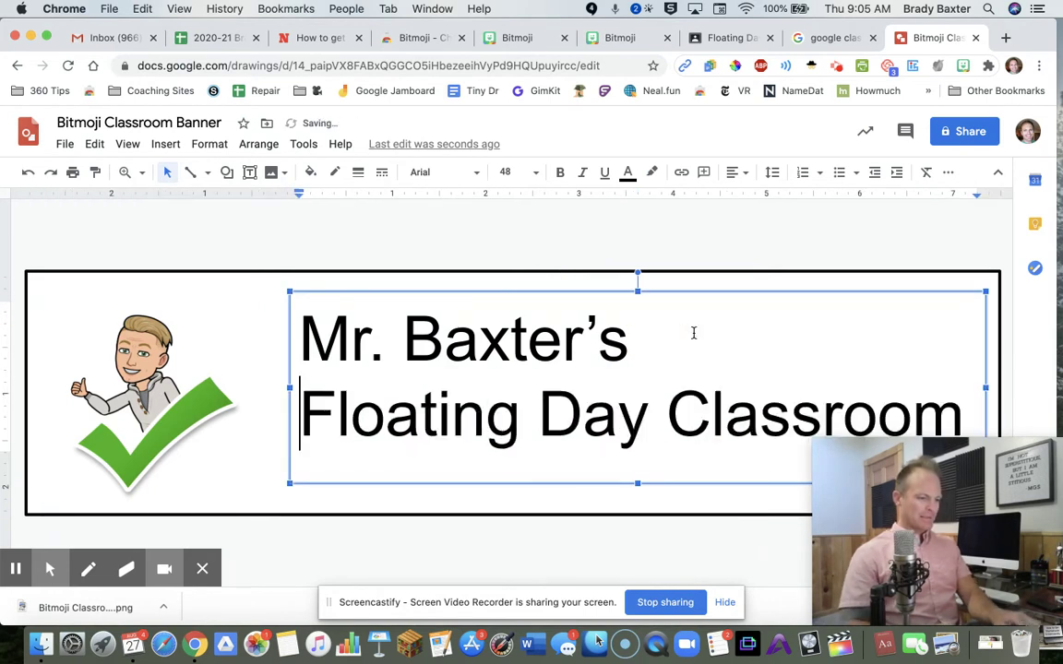
# - Center-align the title text and shift the title box left within the banner
pyautogui.press('super+a')
pyautogui.click(735, 172)
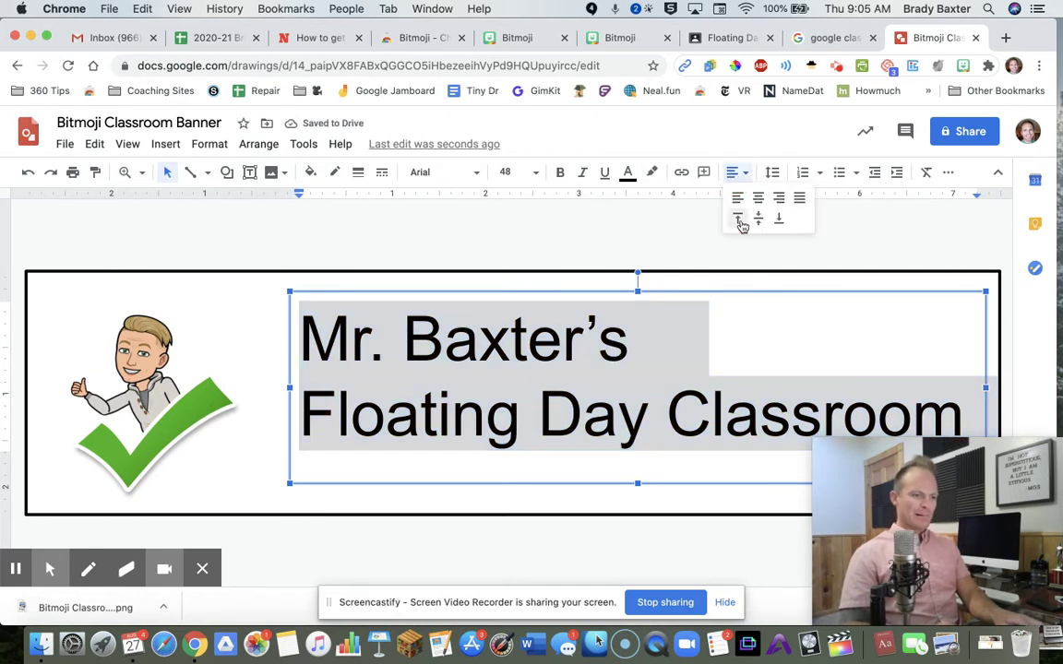
pyautogui.click(757, 197)
pyautogui.click(601, 215)
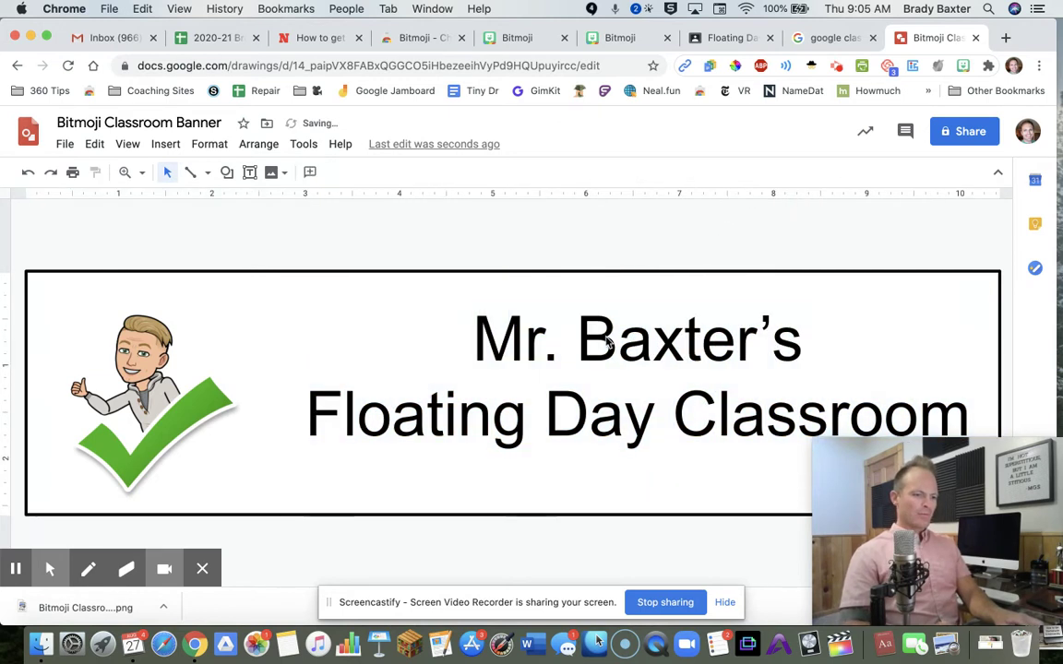
pyautogui.click(556, 334)
pyautogui.moveTo(572, 297); pyautogui.dragTo(494, 295)
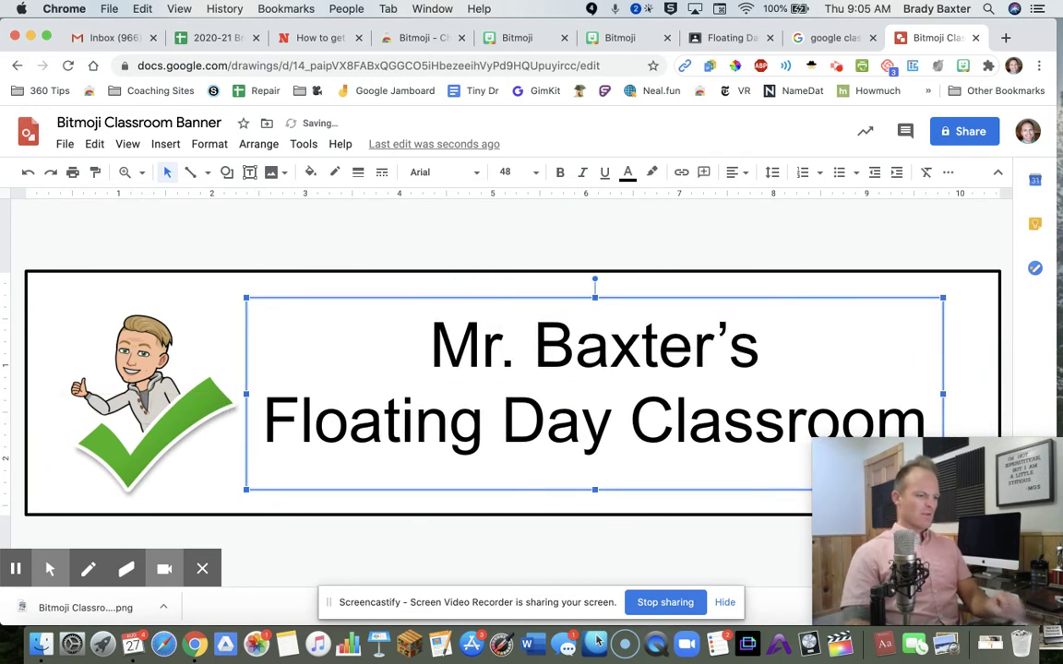
pyautogui.click(627, 246)
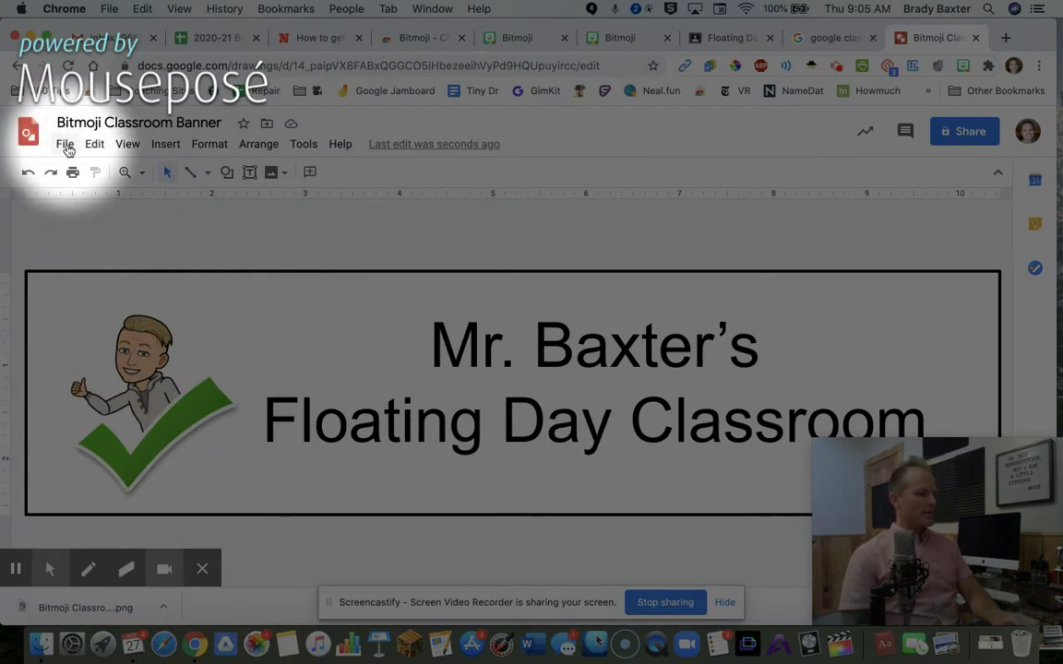
# - Download the banner drawing as a PNG image (.png)
pyautogui.click(65, 145)
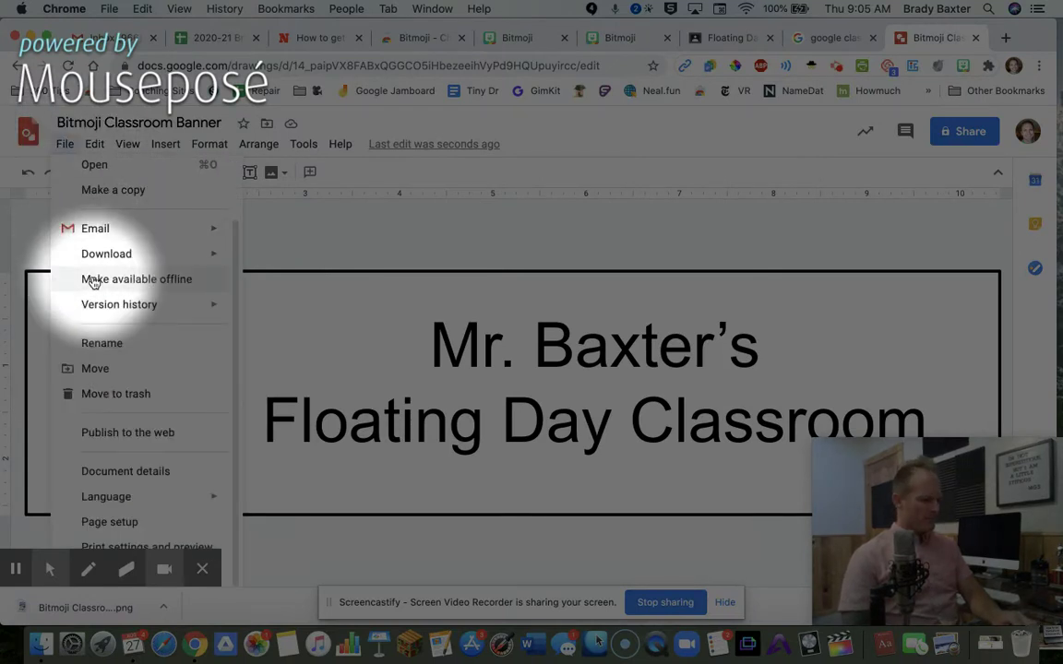
pyautogui.moveTo(103, 252)
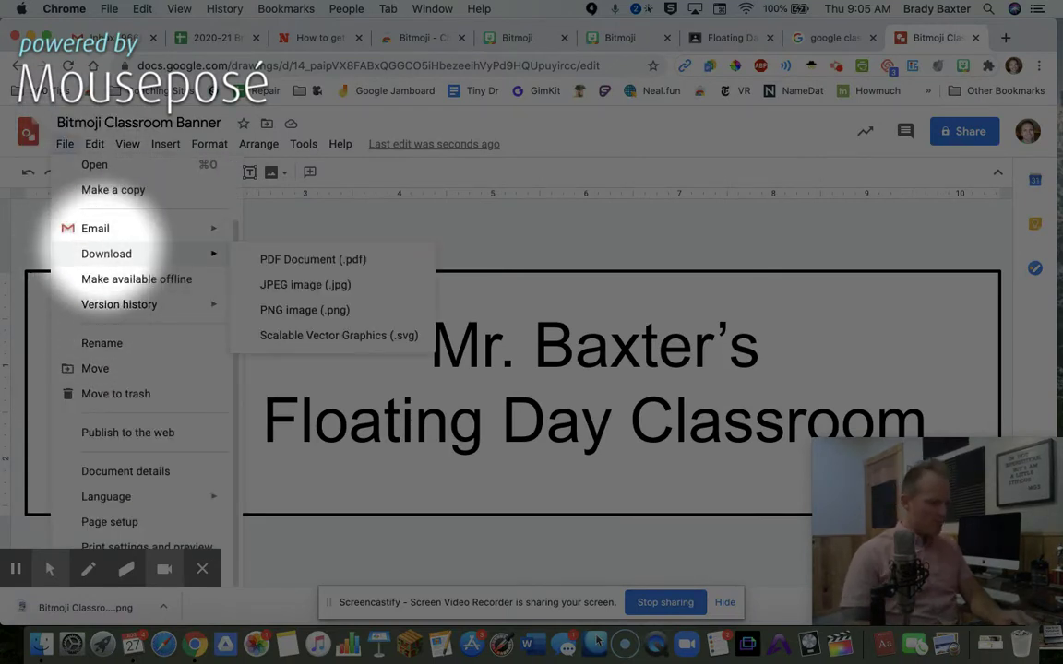
pyautogui.click(310, 305)
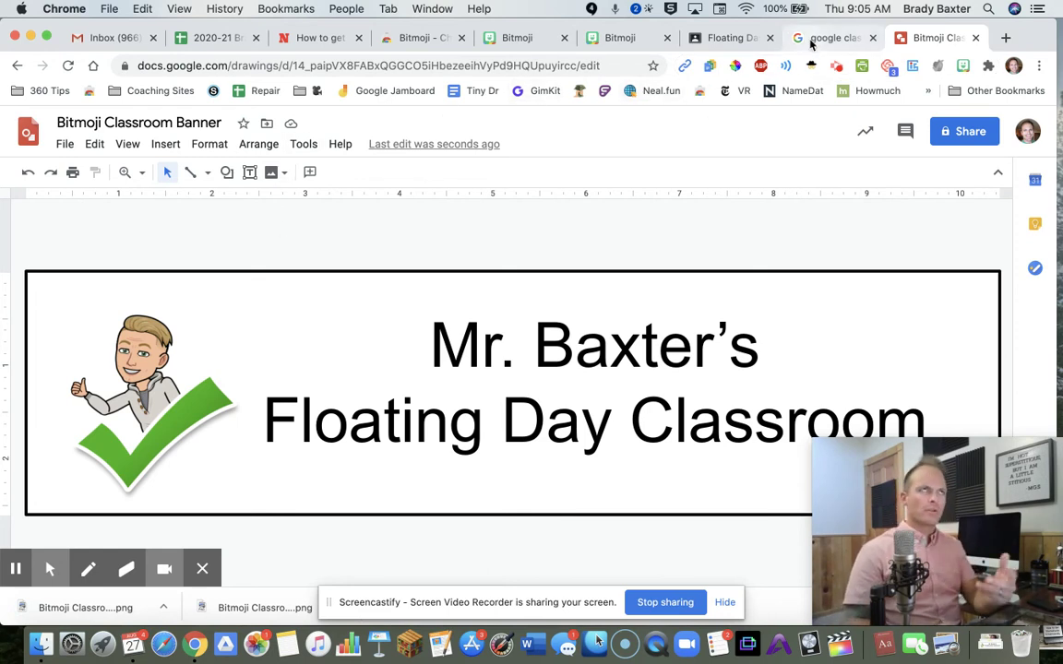
pyautogui.click(729, 39)
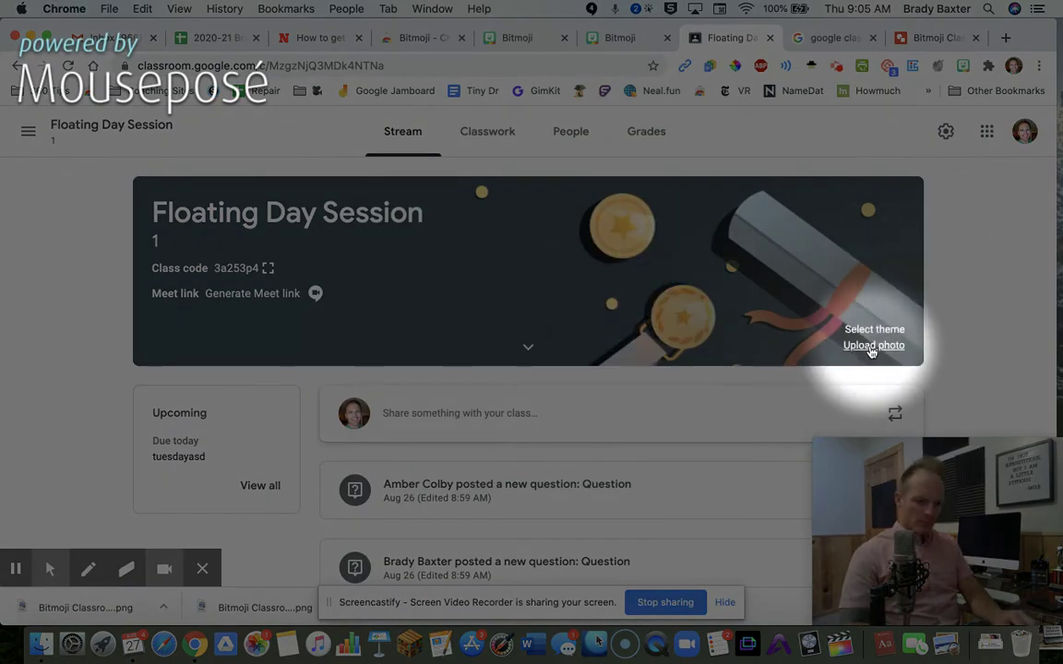
# - Upload 'Bitmoji Classroom Banner (1).png' from Downloads as the header photo, cropping to the whole banner
pyautogui.click(872, 347)
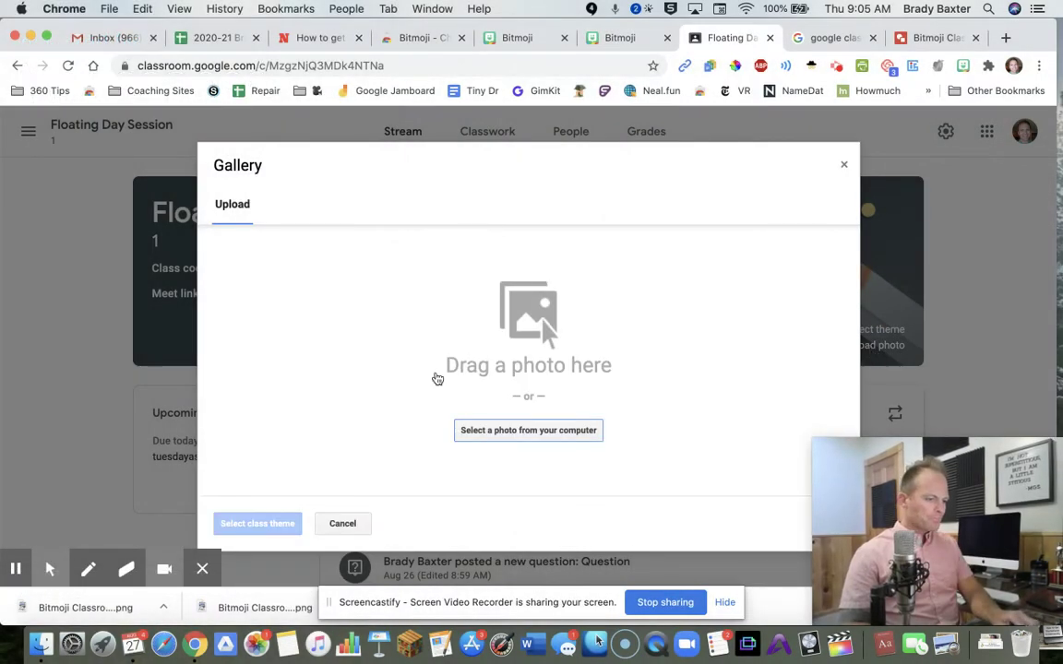
pyautogui.click(499, 429)
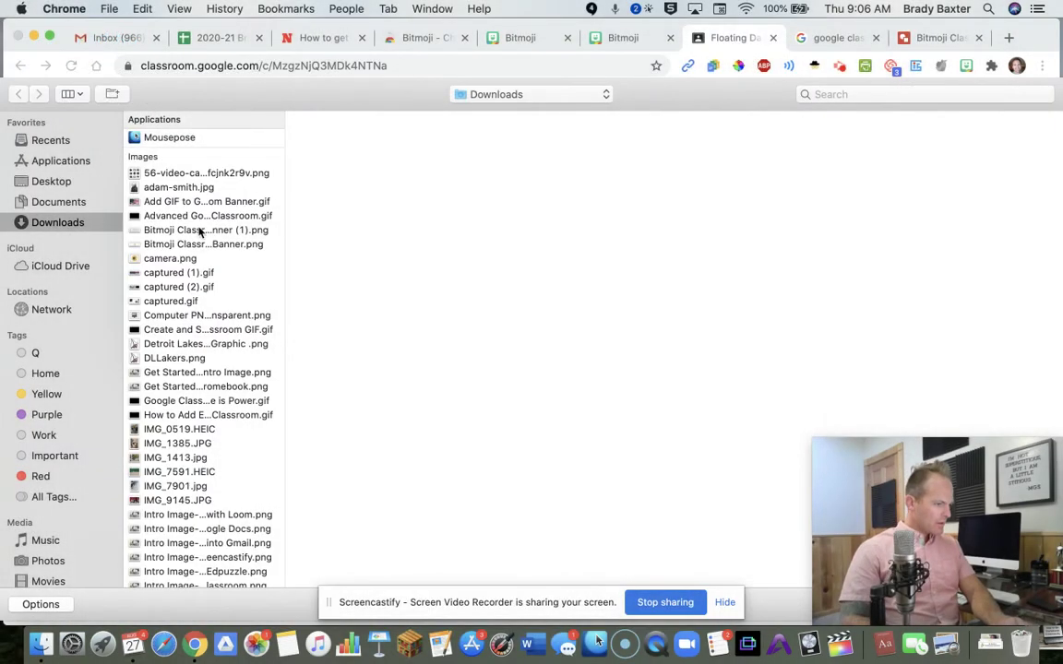
pyautogui.click(223, 242)
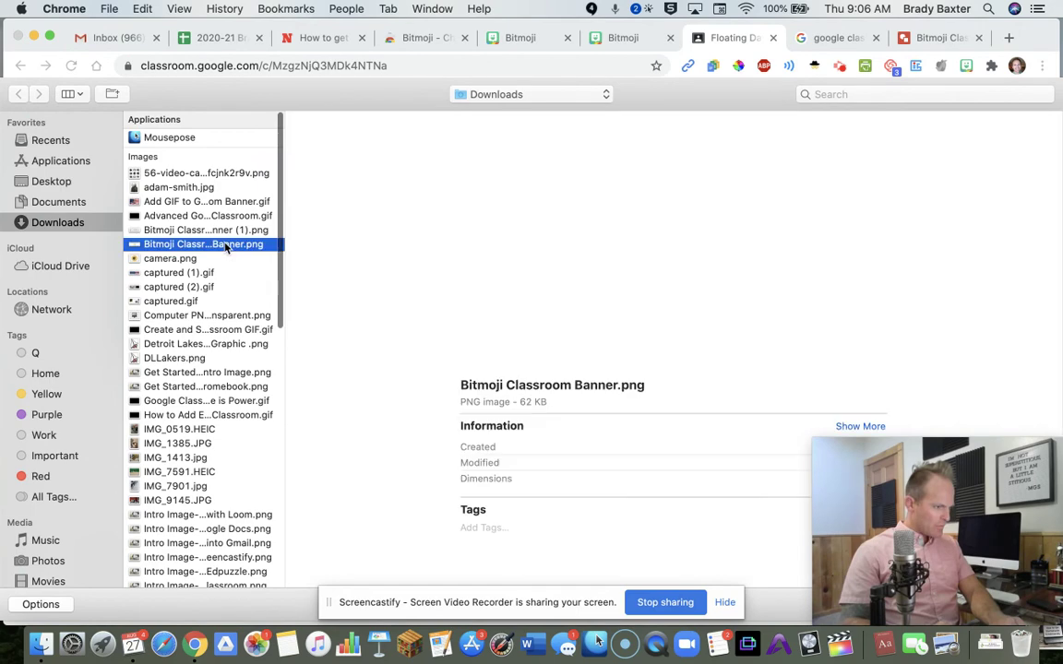
pyautogui.click(223, 233)
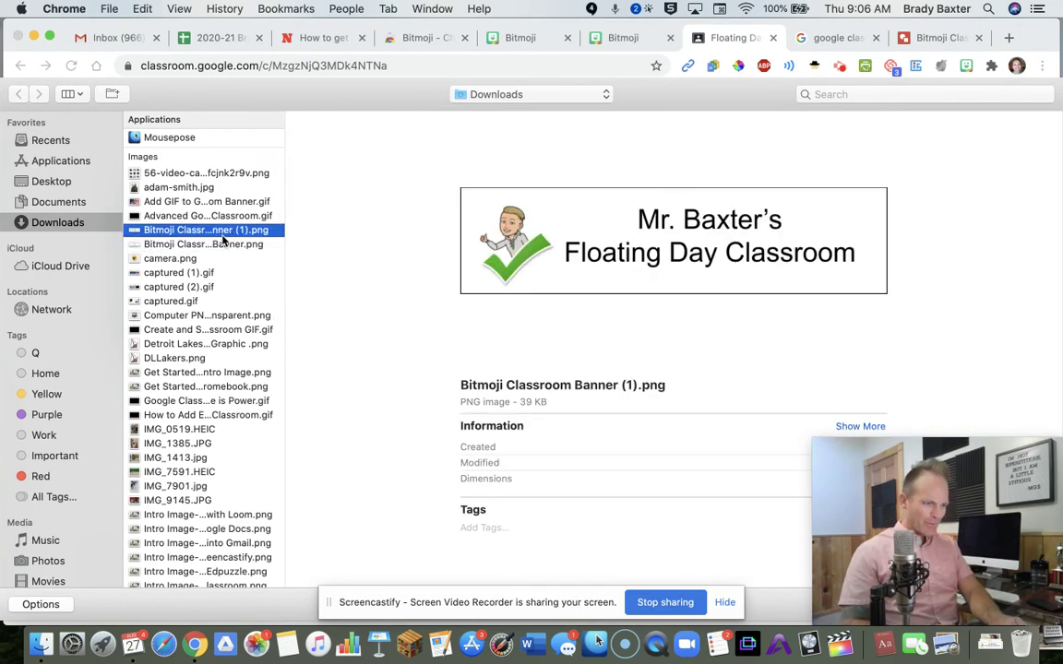
pyautogui.press('Return')
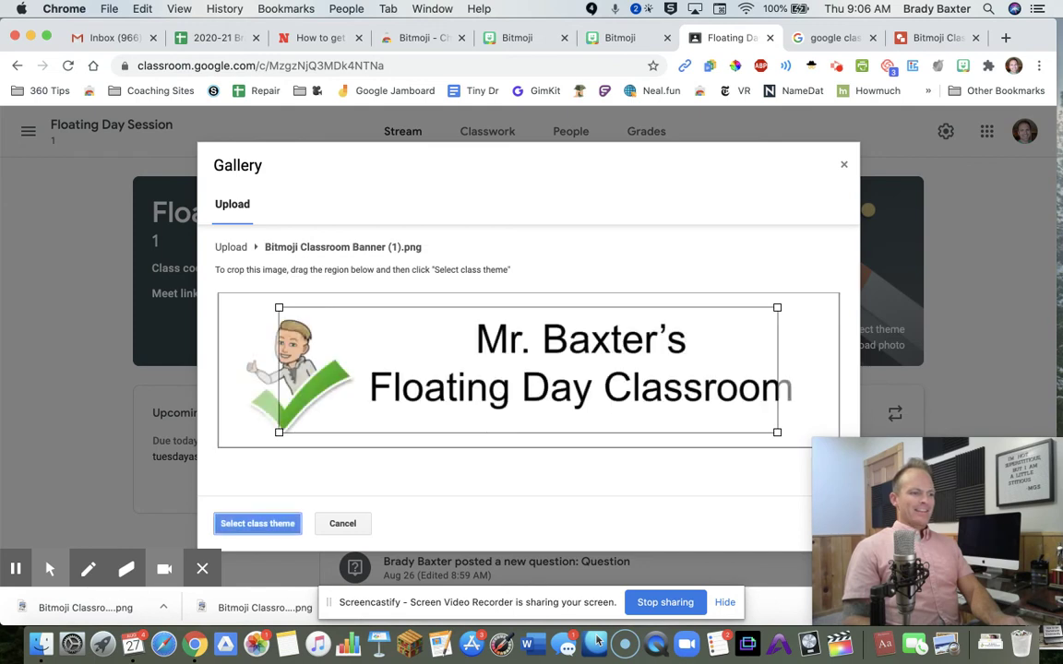
pyautogui.moveTo(278, 308); pyautogui.dragTo(218, 293)
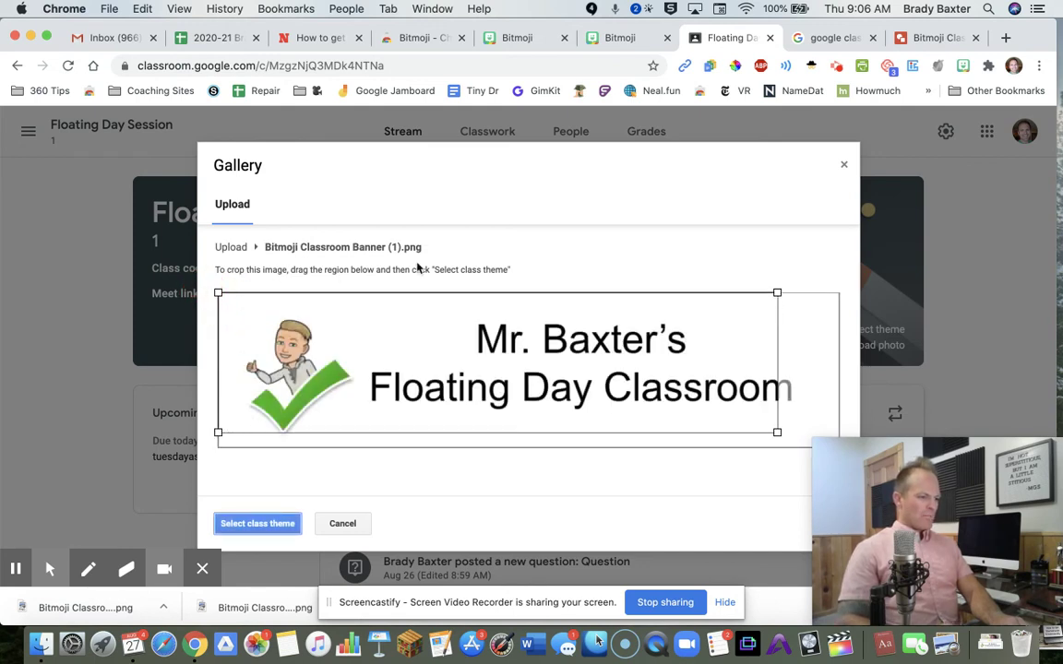
pyautogui.moveTo(778, 434); pyautogui.dragTo(853, 477)
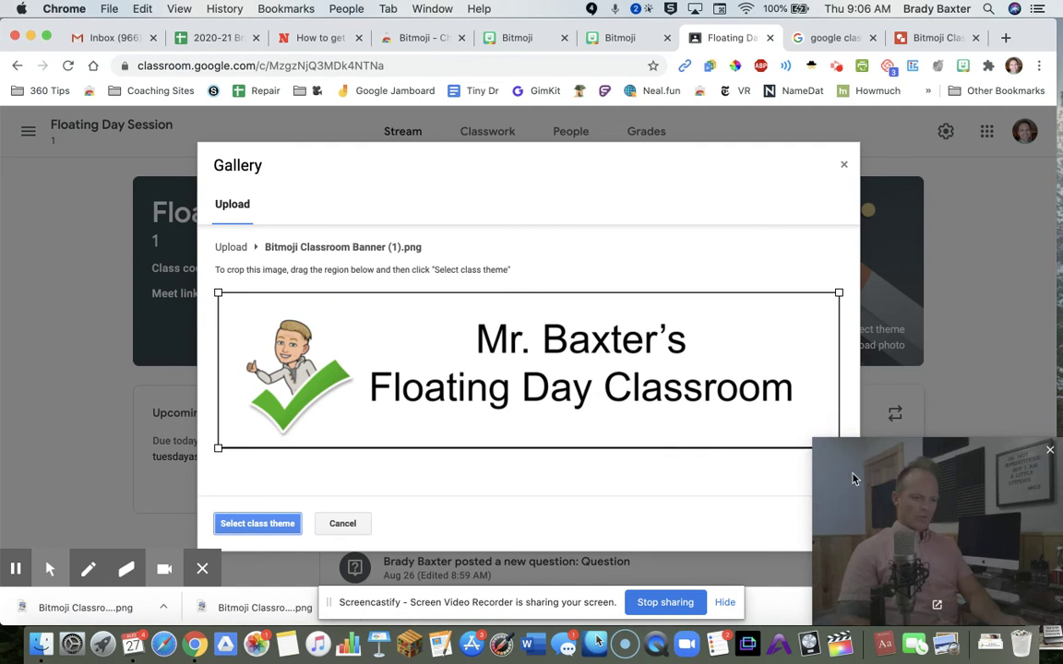
# - Apply the cropped Bitmoji banner as the Floating Day Session header, then expand and collapse the class details
pyautogui.click(251, 526)
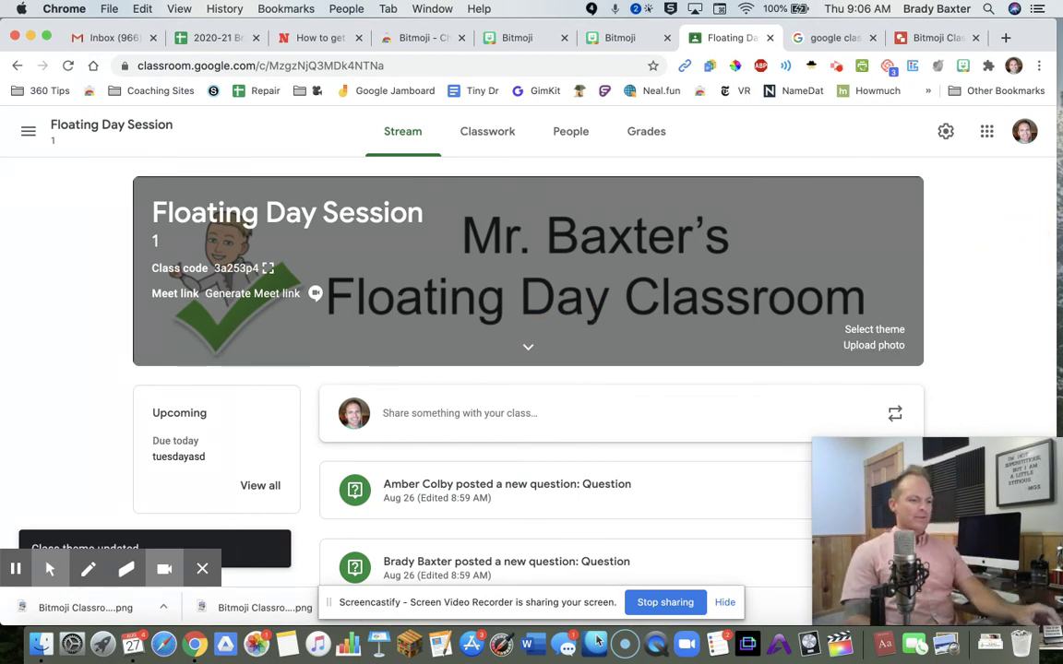
pyautogui.click(530, 358)
pyautogui.click(530, 358)
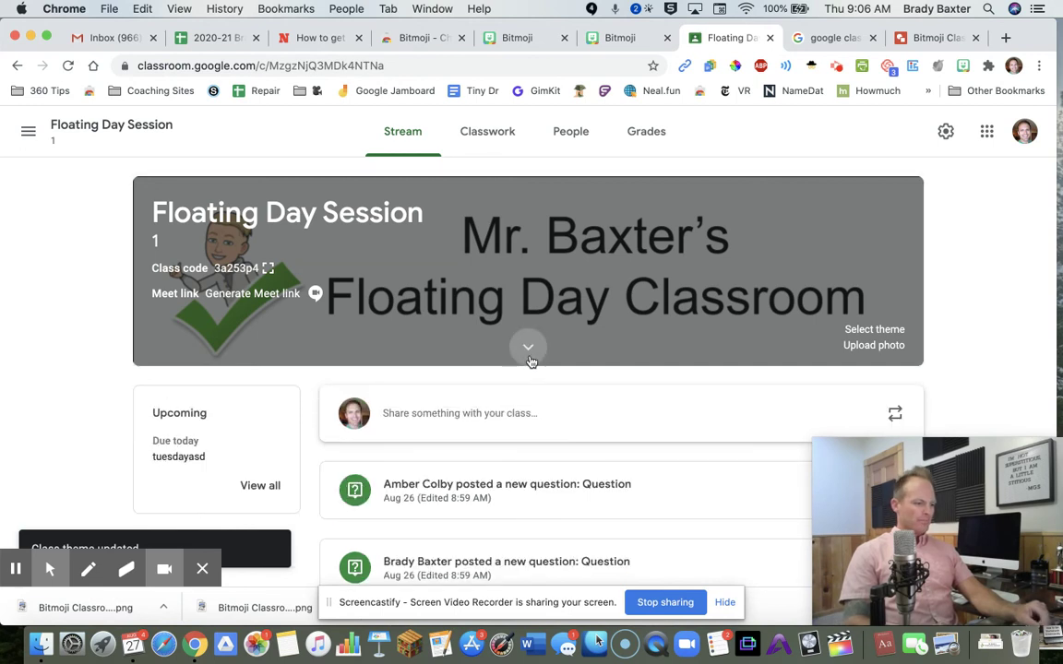